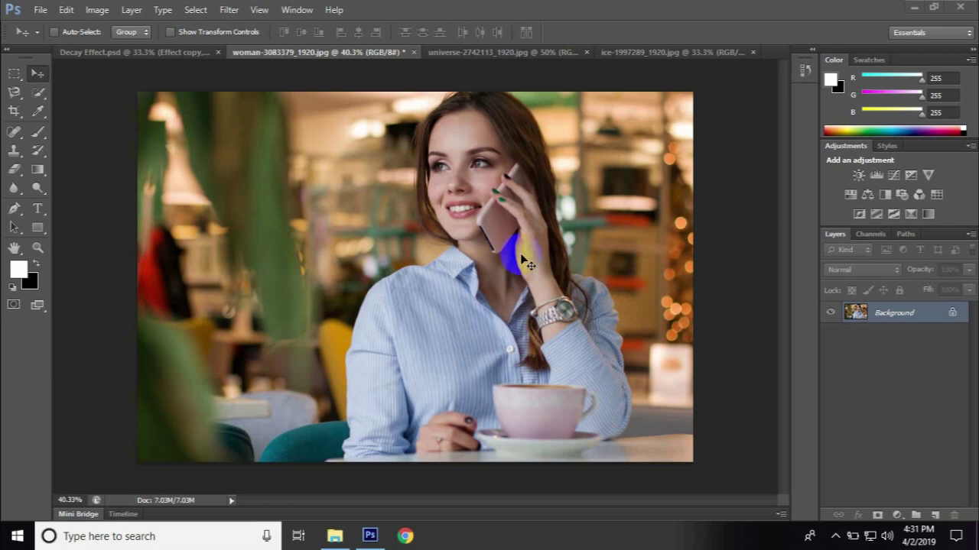
Quick-select the woman's hair, face, shirt, hand, cup and shoulder
left_click(39, 94)
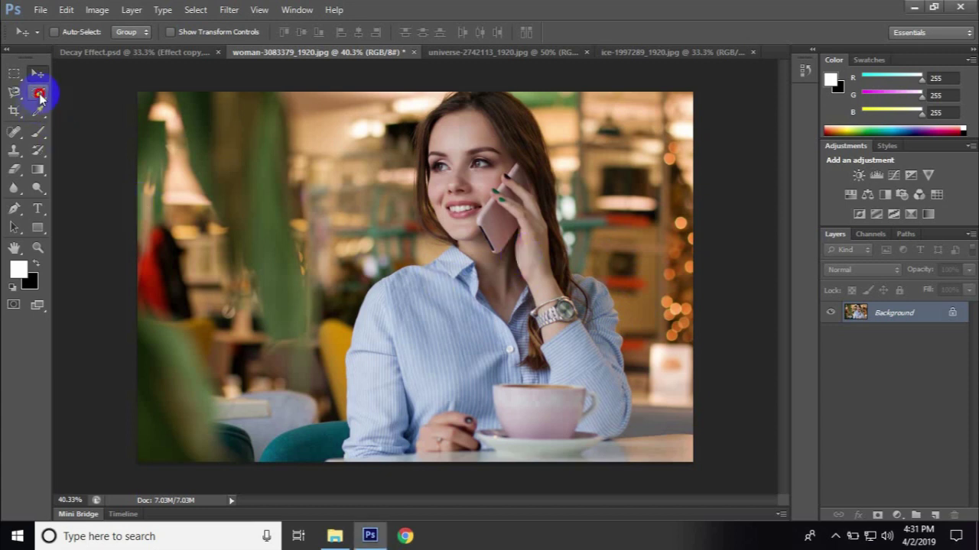
left_click(40, 94)
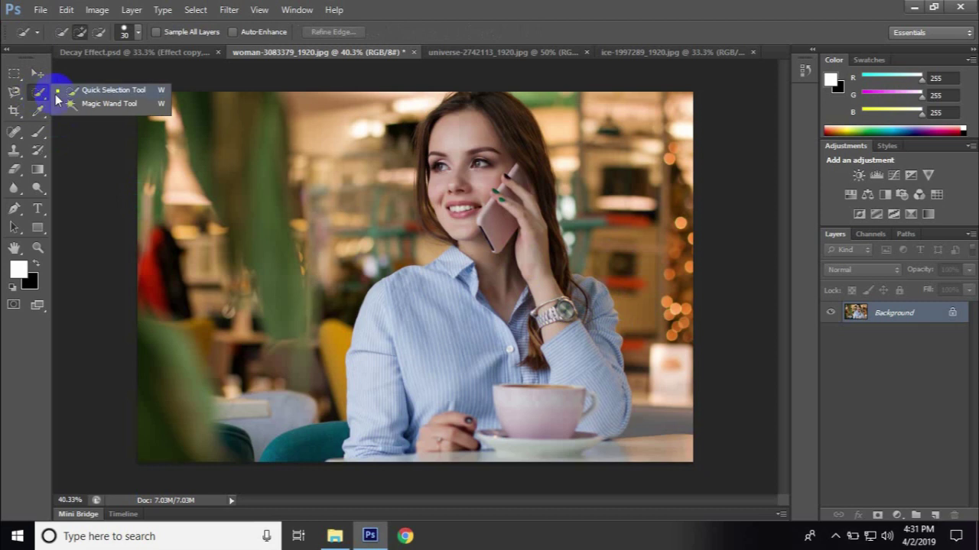
left_click(100, 97)
mouse_move(433, 138)
left_mouse_down()
mouse_move(518, 339)
mouse_move(572, 415)
mouse_move(581, 451)
left_mouse_up()
mouse_move(561, 339)
left_mouse_down()
mouse_move(540, 318)
mouse_move(601, 393)
mouse_move(498, 316)
mouse_move(399, 441)
mouse_move(459, 225)
mouse_move(428, 129)
mouse_move(425, 215)
left_mouse_up()
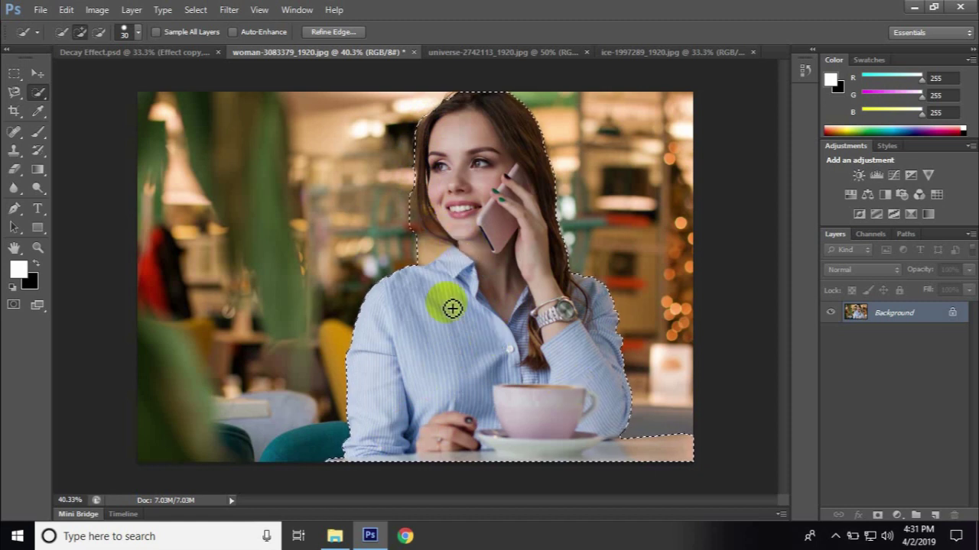
left_click_drag(418, 255, 429, 287)
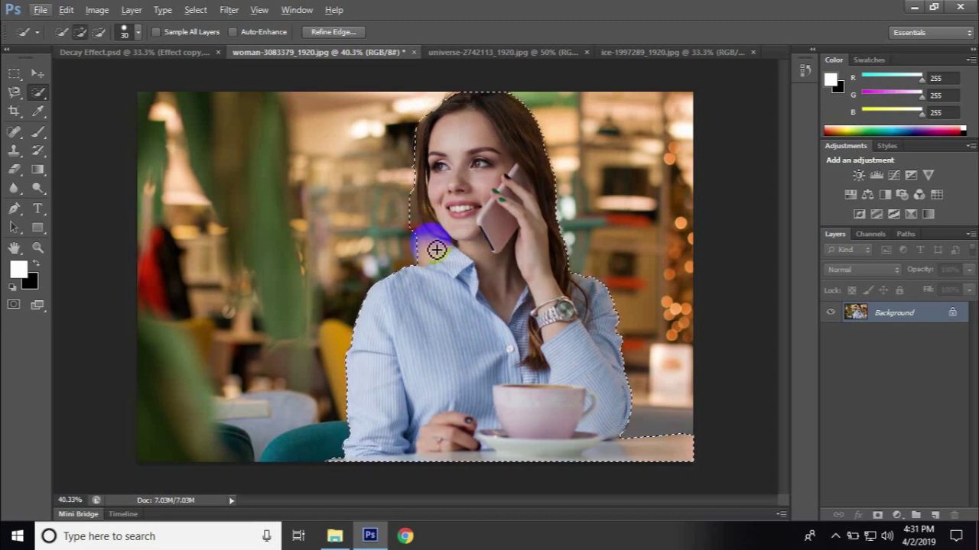
Subtract the background near her collar and below the saucer from the selection
left_click_drag(421, 254, 446, 263)
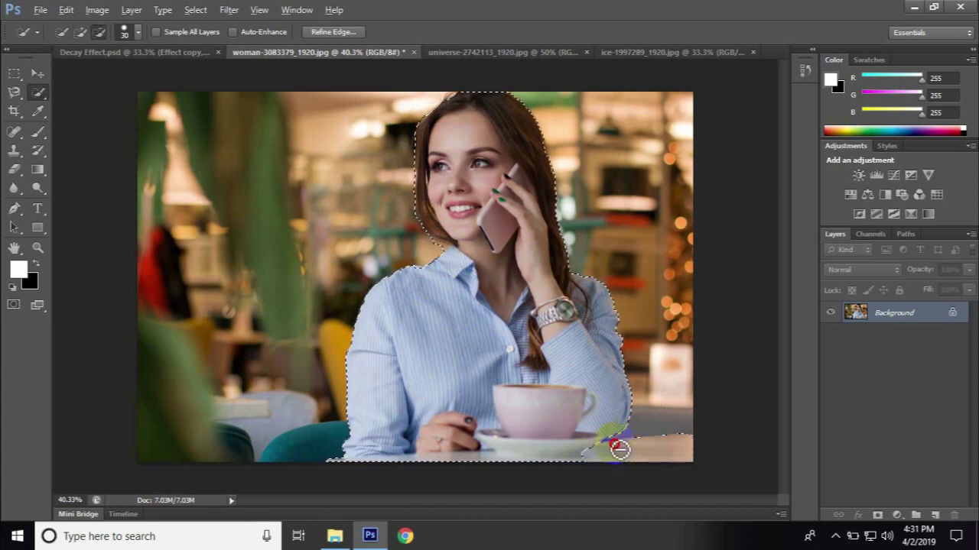
left_click_drag(572, 464, 397, 474)
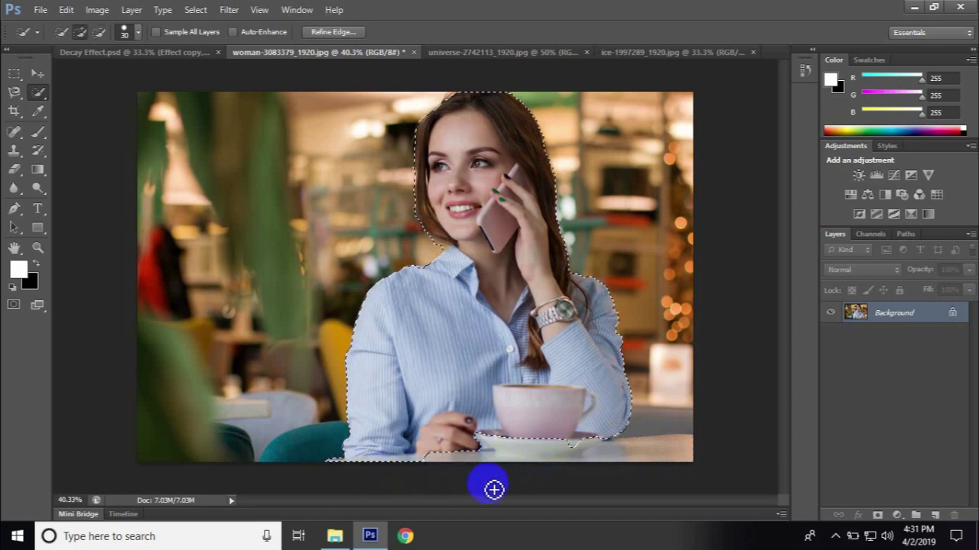
mouse_move(510, 459)
left_mouse_down()
mouse_move(492, 443)
mouse_move(555, 470)
left_mouse_up()
scroll(556, 468, "up", 2)
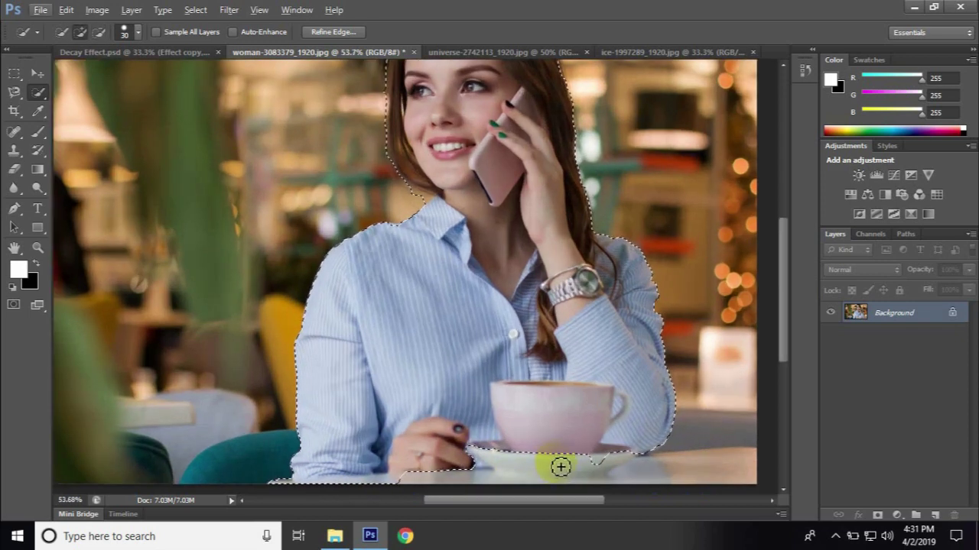
scroll(557, 464, "up", 2)
scroll(553, 459, "up", 2)
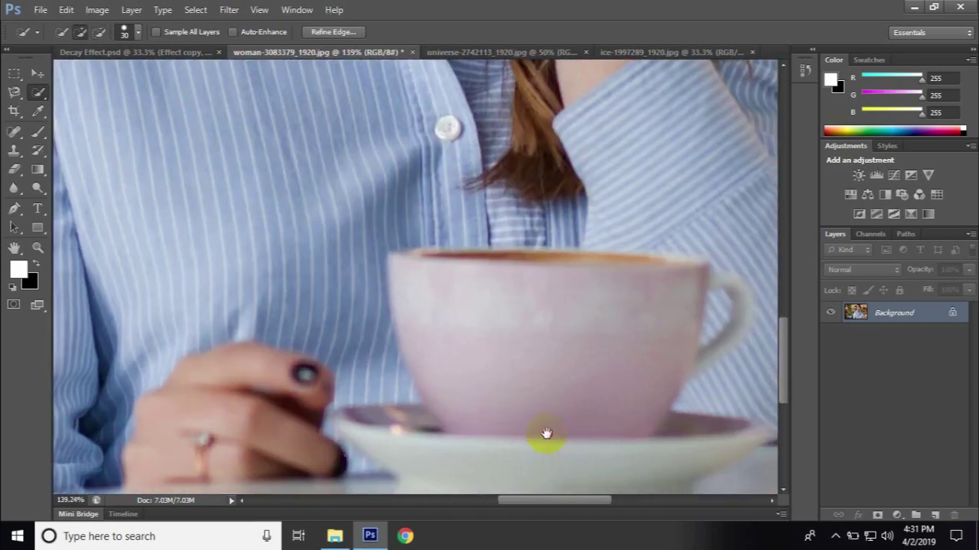
scroll(546, 443, "down", 3)
Tidy the selection edge around the fingertip and saucer rim
left_click_drag(308, 308, 659, 333)
left_click(354, 329)
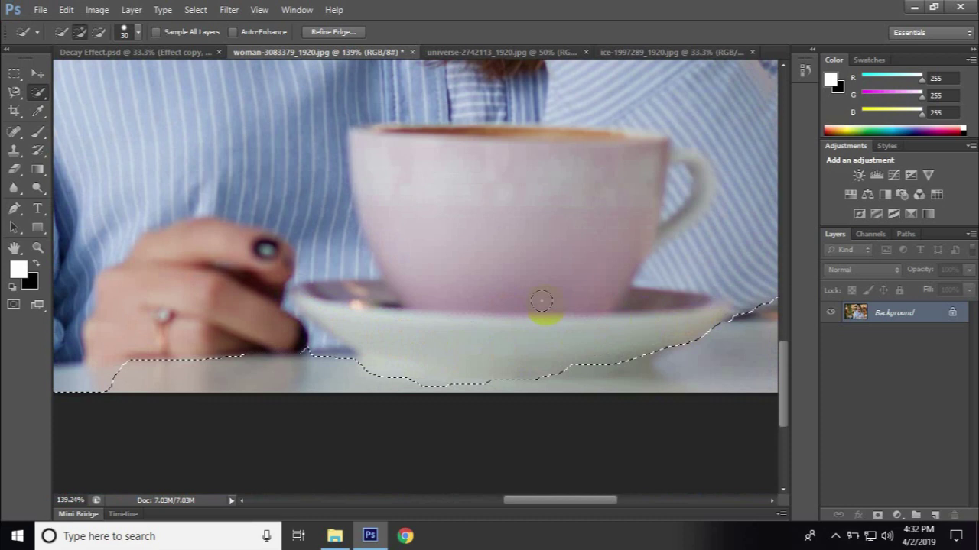
scroll(542, 306, "down", 3, "alt")
scroll(543, 306, "down", 3)
scroll(543, 306, "down", 2)
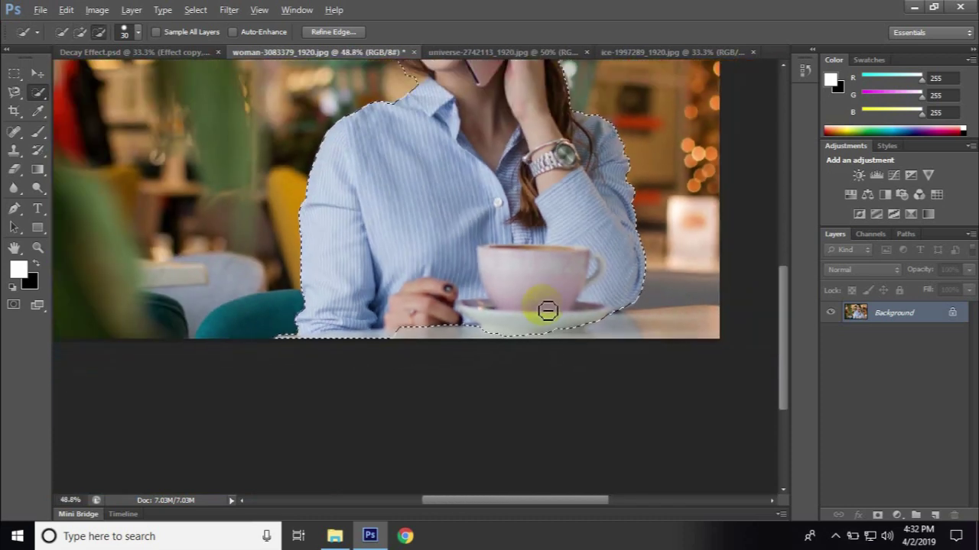
left_click_drag(563, 221, 564, 389)
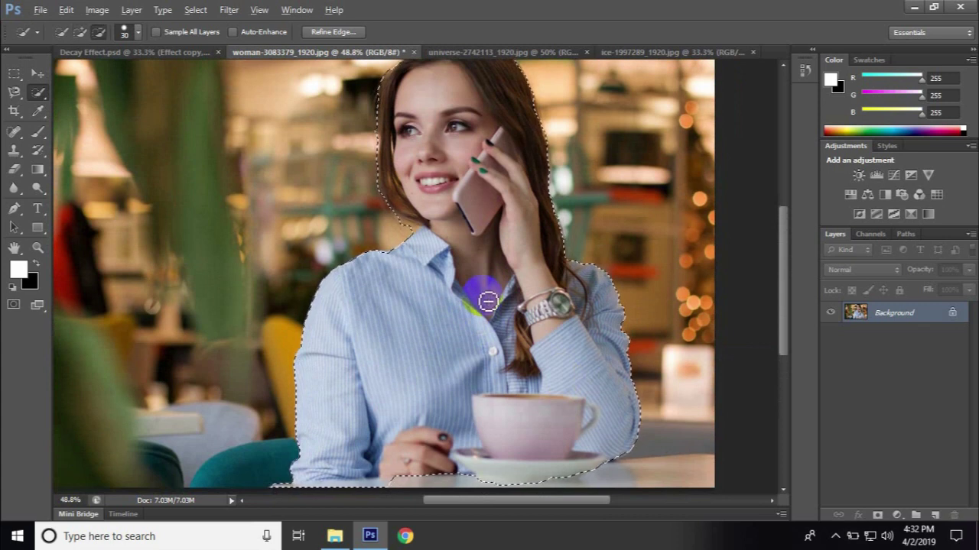
scroll(481, 296, "down", 1, "alt")
scroll(490, 302, "down", 1, "alt")
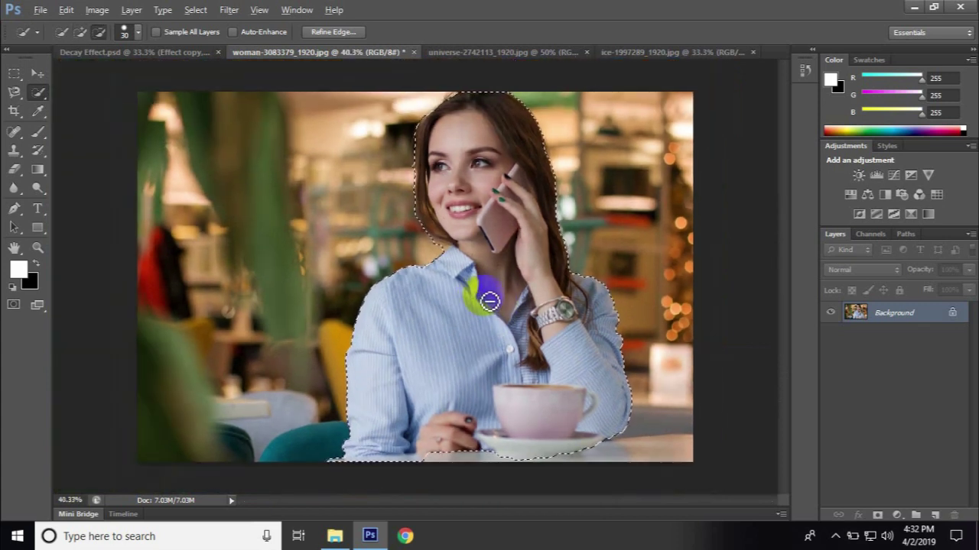
Refine Edge with Smart Radius, Smooth 10, Feather 1.0, output to New Layer, and brush the hair edges
left_click(348, 34)
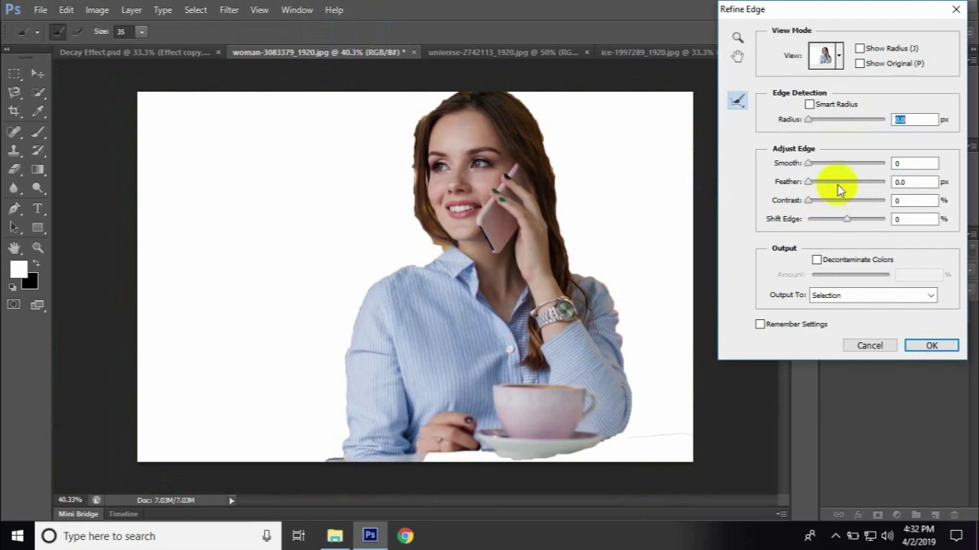
left_click(810, 105)
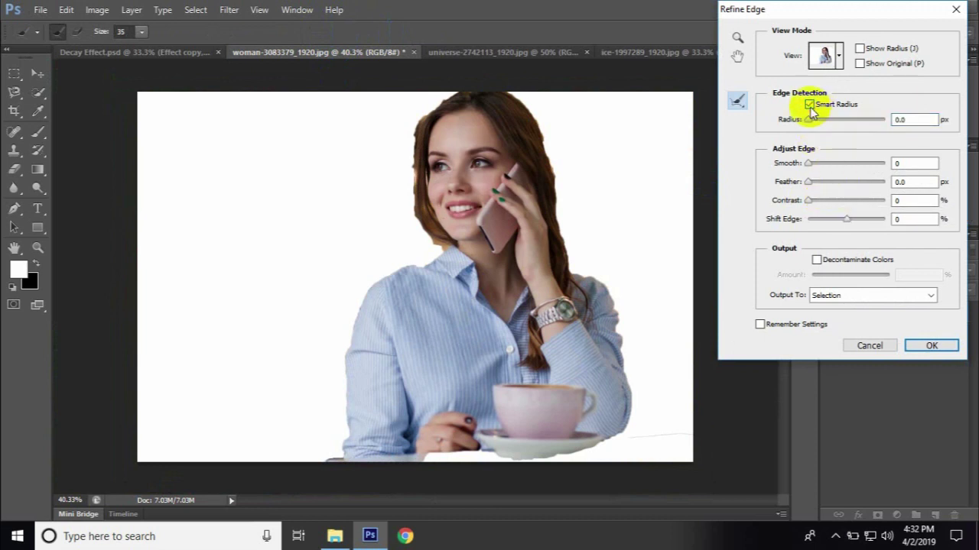
left_click(809, 163)
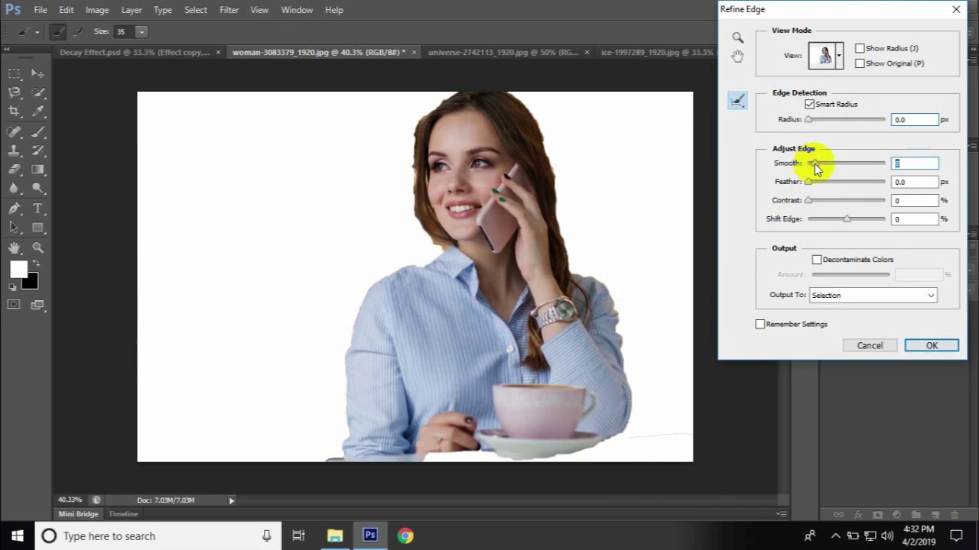
left_click_drag(809, 182, 811, 183)
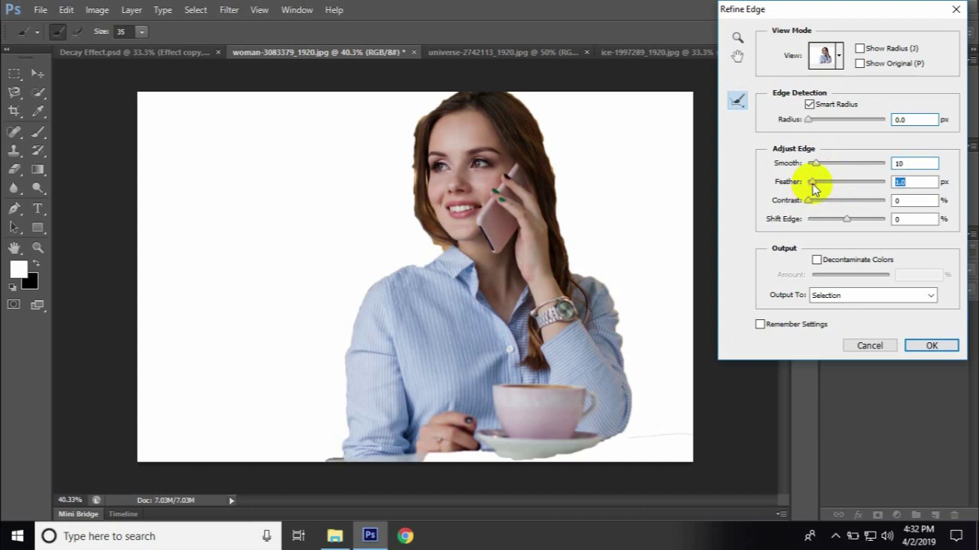
left_click(840, 298)
left_click(849, 321)
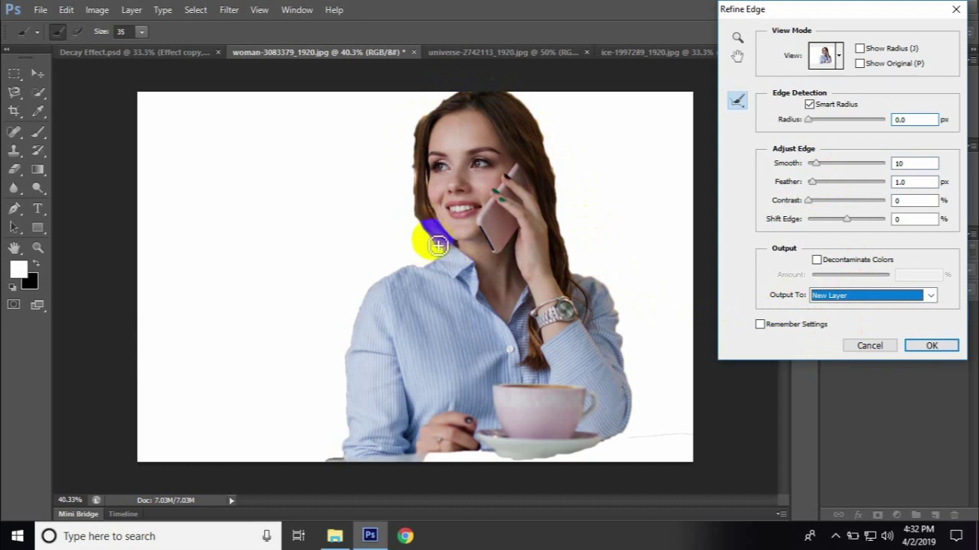
mouse_move(446, 255)
left_mouse_down()
mouse_move(432, 198)
mouse_move(446, 102)
mouse_move(505, 95)
mouse_move(573, 243)
mouse_move(574, 285)
mouse_move(459, 102)
mouse_move(436, 238)
mouse_move(422, 142)
mouse_move(466, 87)
mouse_move(581, 259)
left_mouse_up()
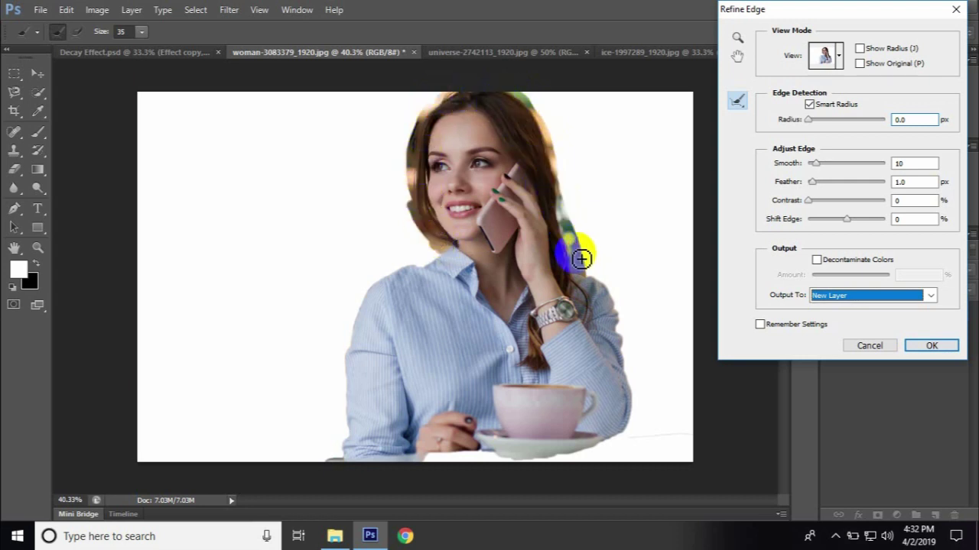
left_click(933, 347)
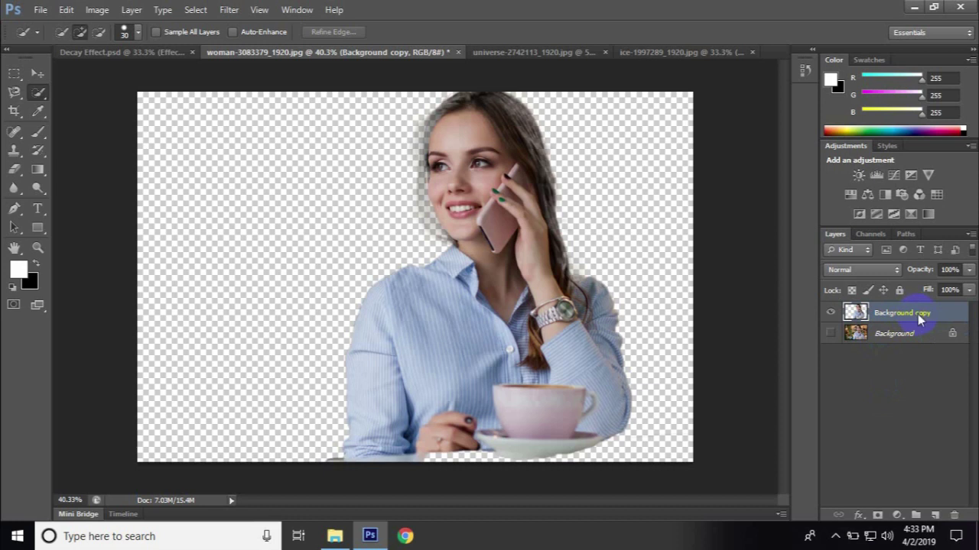
Duplicate the cut-out layer as Background copy 2 and add an empty Layer 1 above Background
right_click(917, 314)
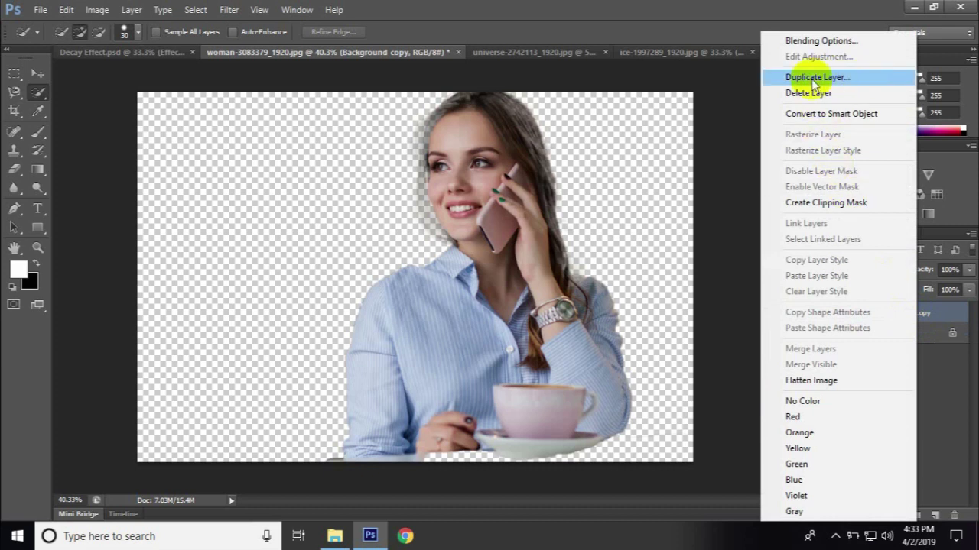
left_click(858, 81)
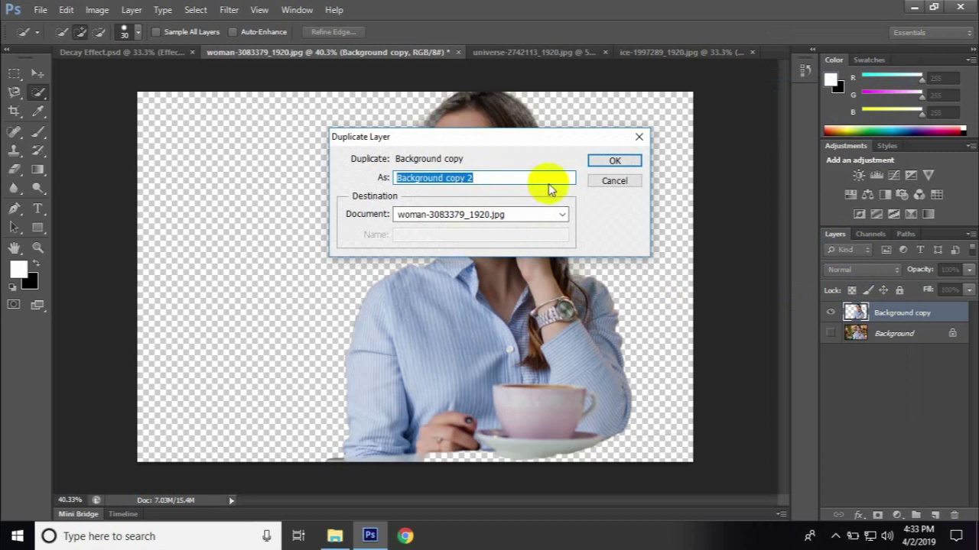
left_click(617, 162)
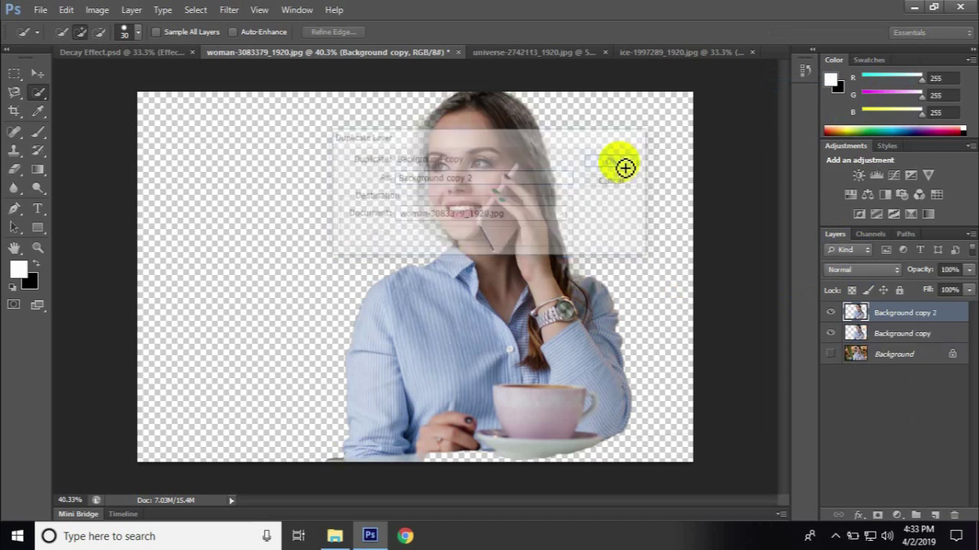
left_click(910, 353)
left_click(934, 515)
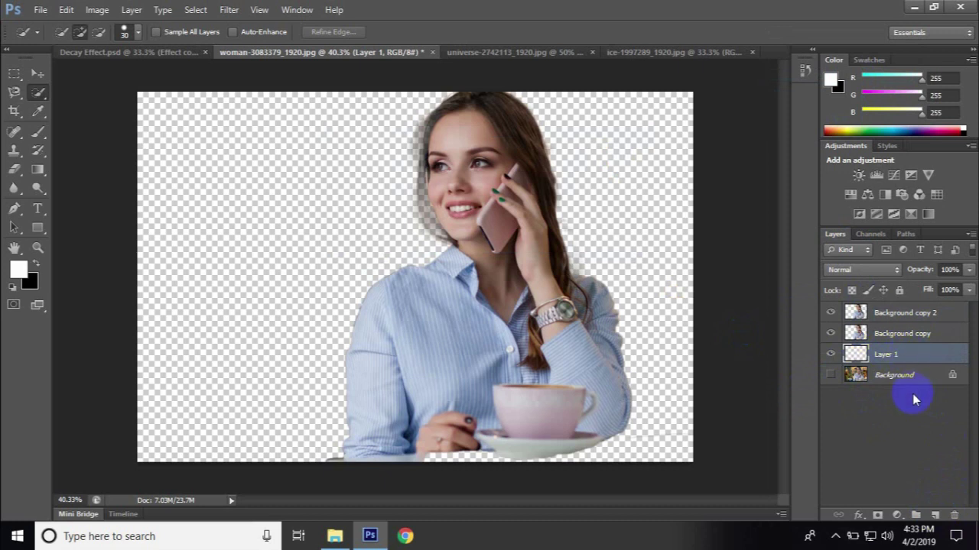
Fill Layer 1 with white and select the Background copy layer
key("alt+BackSpace")
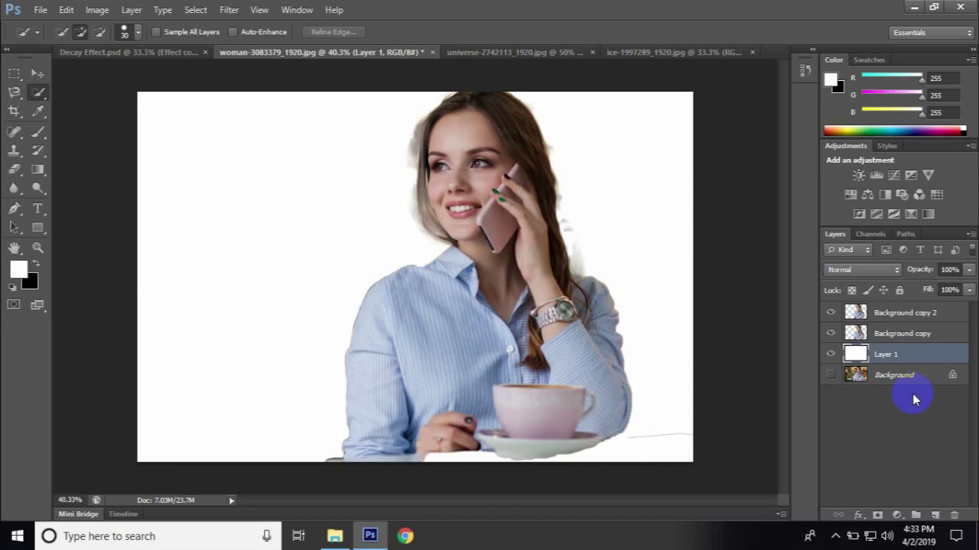
left_click(916, 334)
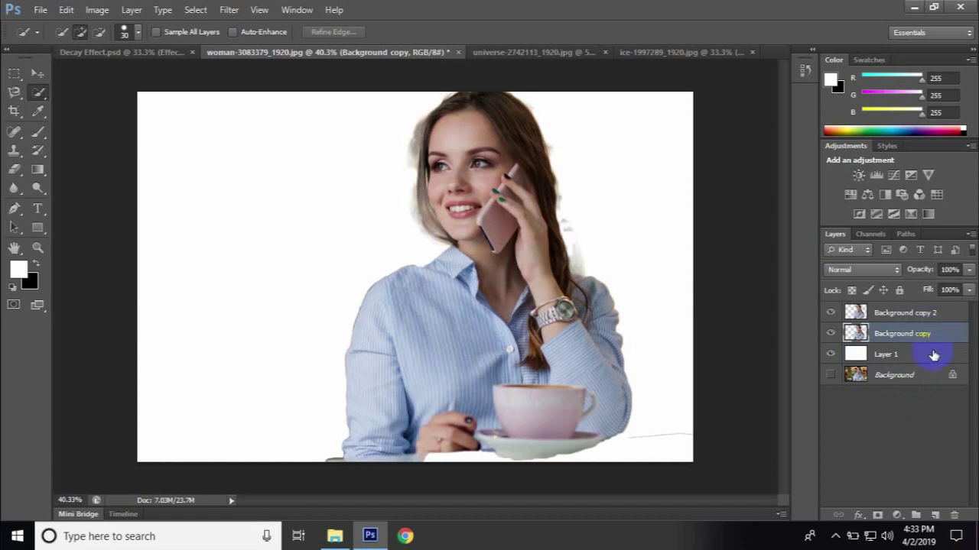
double_click(931, 342)
left_click(666, 111)
Rename the two cut-out copies Woman and Effect, then select Woman
double_click(904, 337)
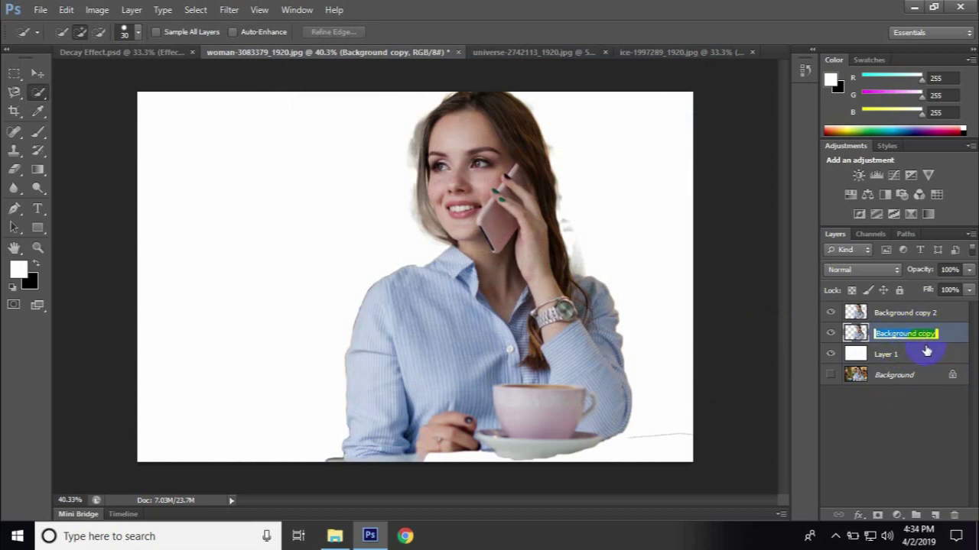
type("Woman")
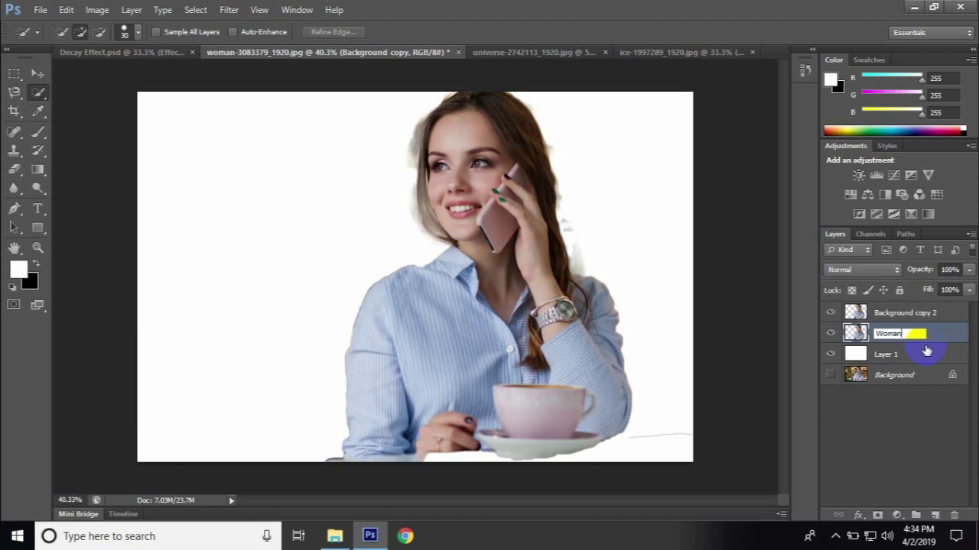
key("Return")
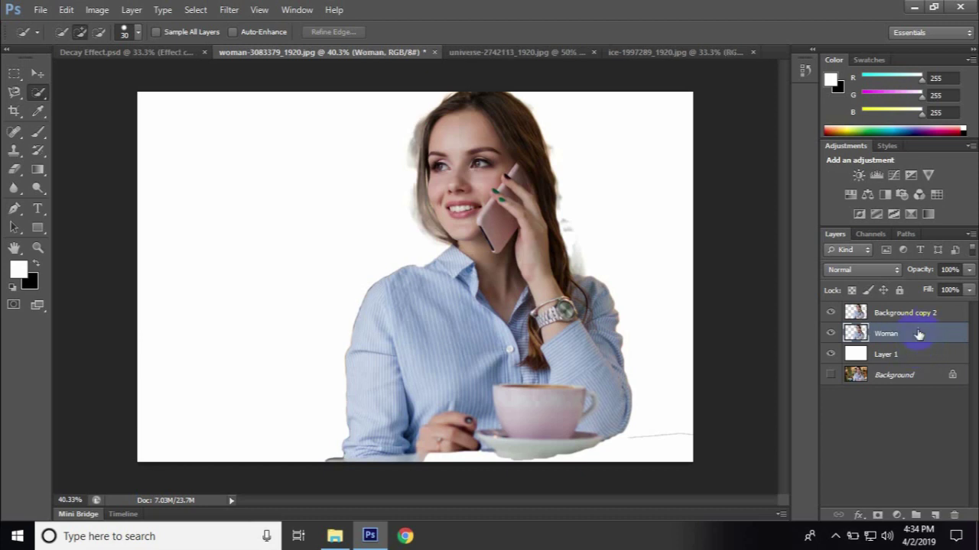
double_click(908, 315)
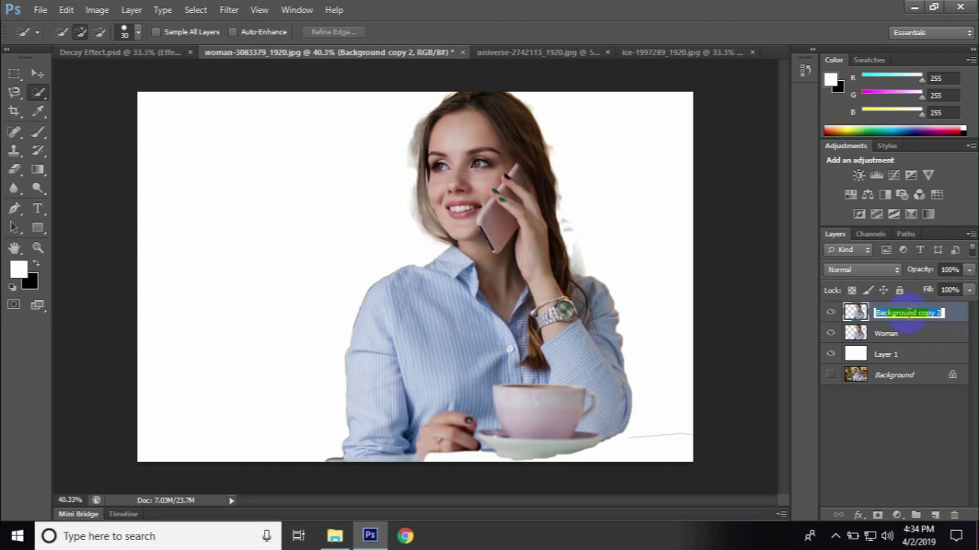
type("Effect")
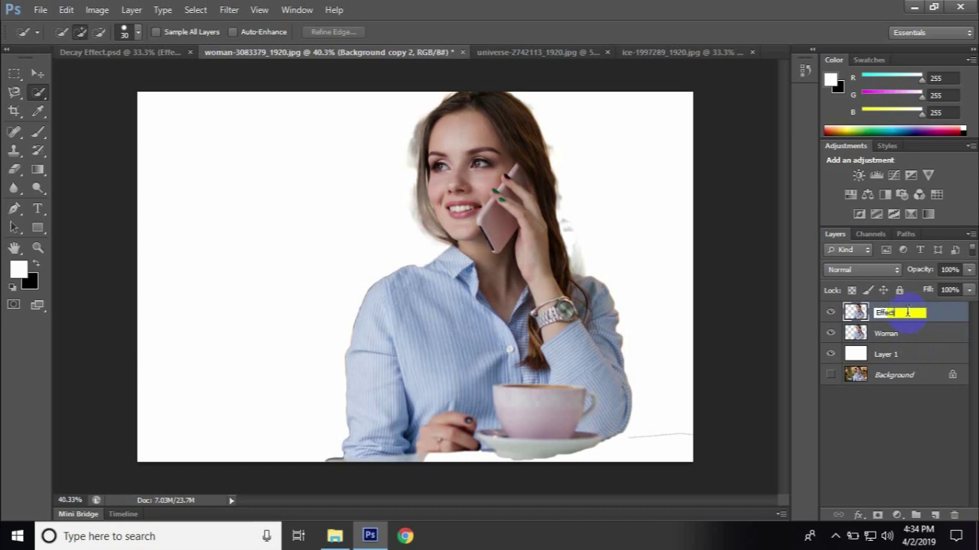
key("Return")
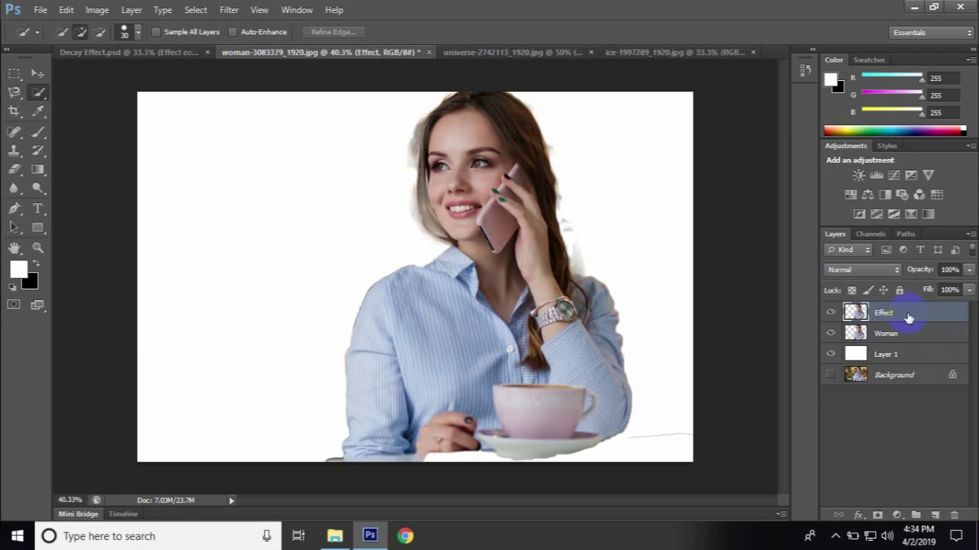
left_click(908, 337)
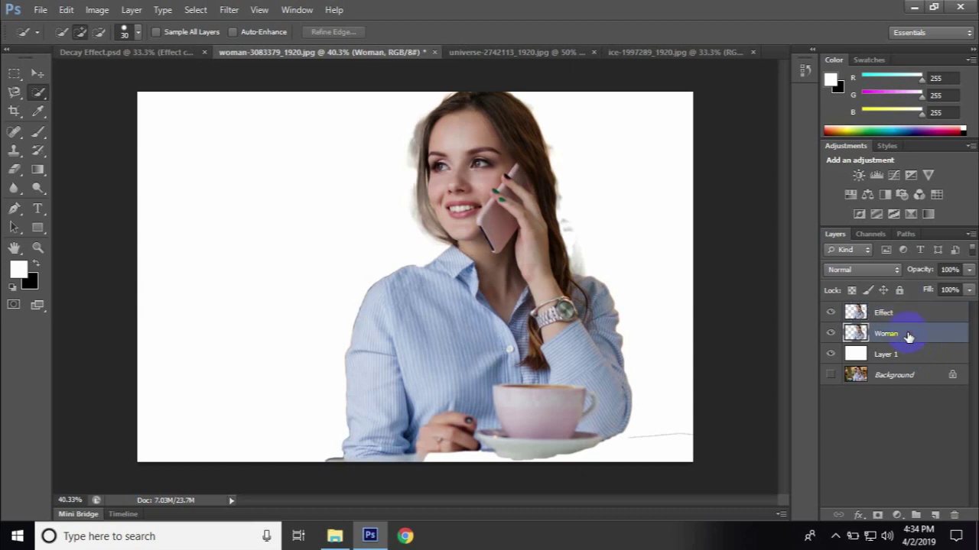
left_click(294, 266)
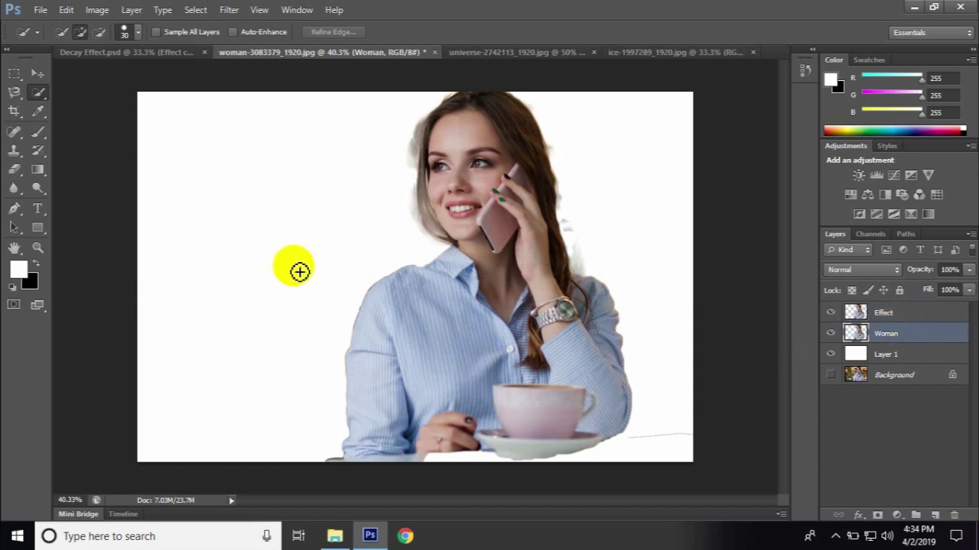
Open Filter > Liquify and make initial Forward Warp strokes on the woman
left_click(230, 15)
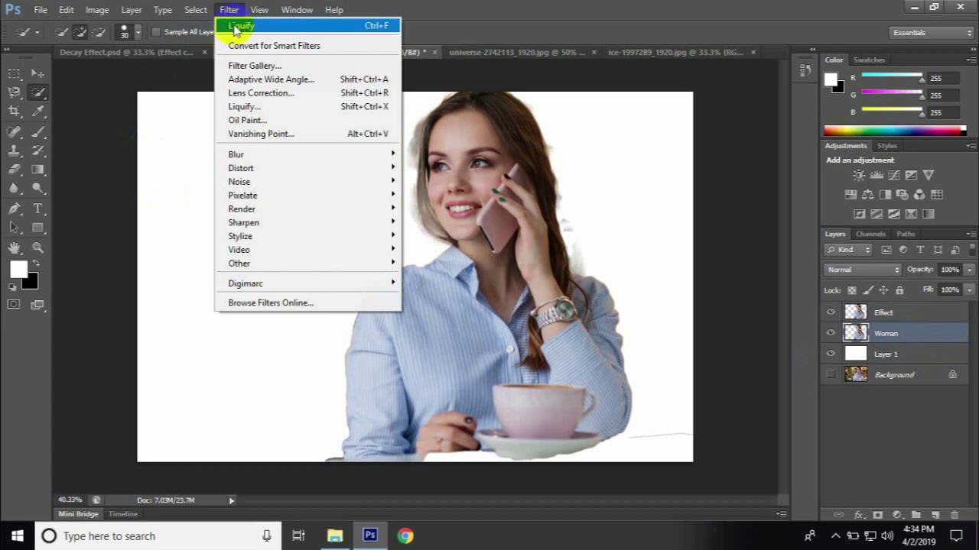
left_click(249, 108)
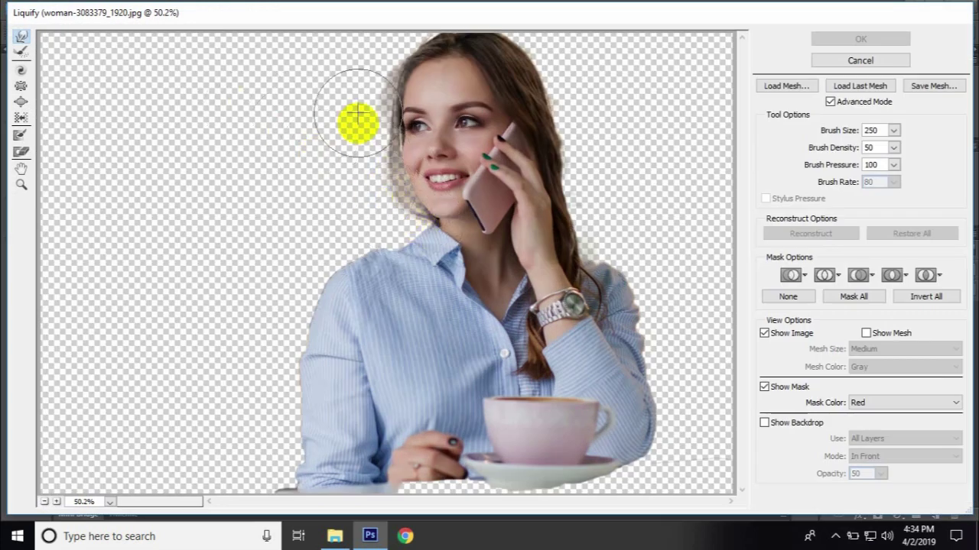
left_click_drag(524, 81, 570, 256)
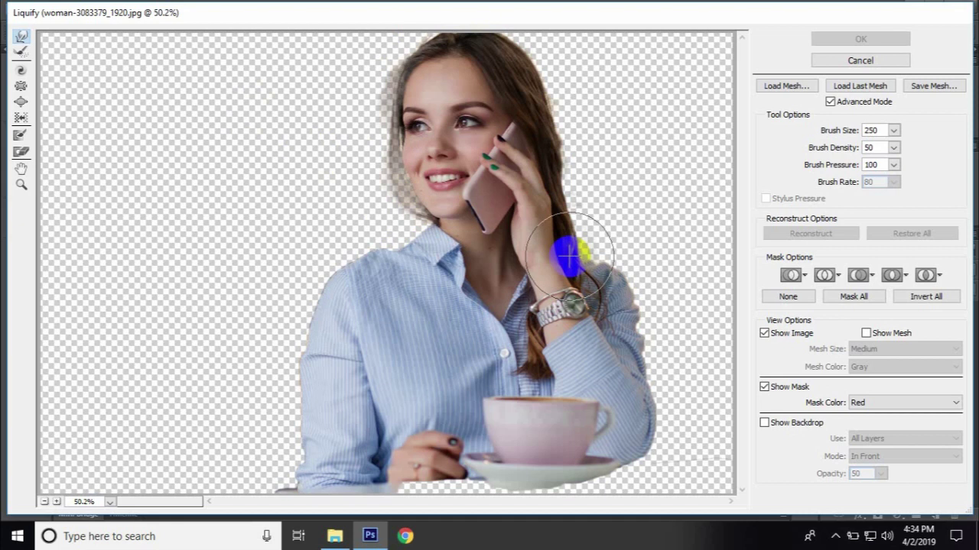
left_click_drag(569, 253, 566, 256)
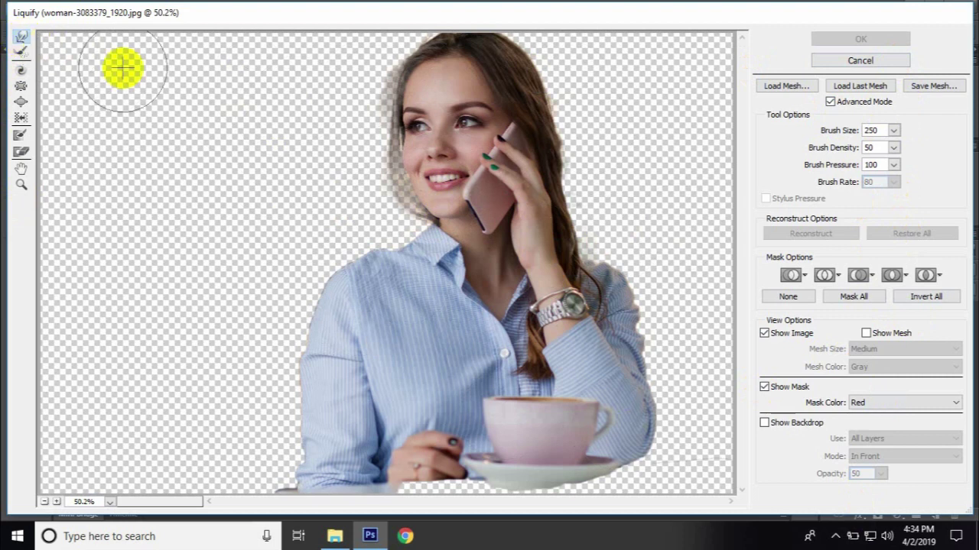
Warp the hair, brow, eyes and mouth leftward into smeared streaks
left_click_drag(417, 67, 406, 11)
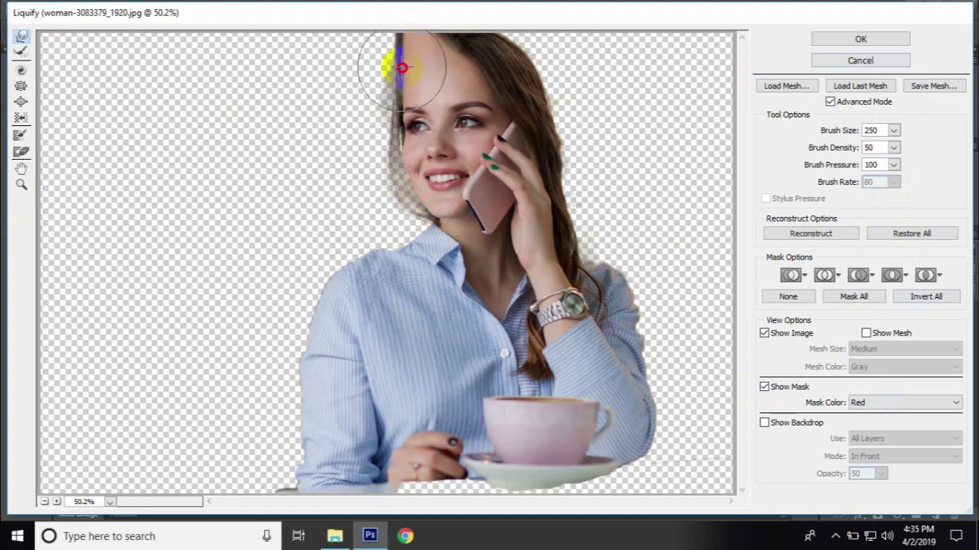
left_click_drag(393, 61, 306, 49)
left_click_drag(382, 98, 342, 140)
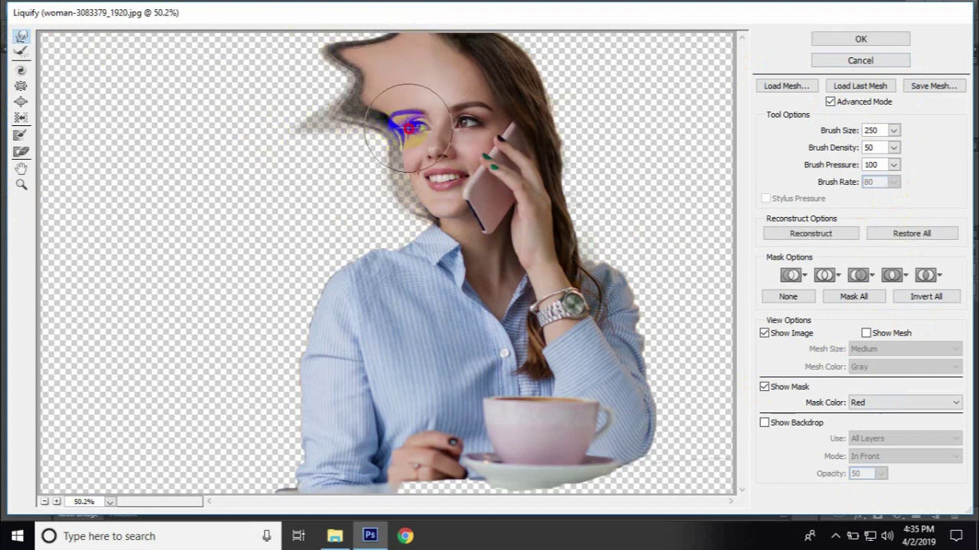
left_click_drag(413, 127, 359, 176)
left_click_drag(443, 183, 277, 219)
Stretch the shoulders, sleeves, right-side hair and cup outward with Forward Warp
left_click_drag(329, 244, 283, 252)
mouse_move(323, 283)
left_mouse_down()
mouse_move(284, 400)
mouse_move(314, 434)
mouse_move(306, 465)
mouse_move(324, 485)
left_mouse_up()
mouse_move(570, 195)
left_mouse_down()
mouse_move(586, 171)
mouse_move(607, 58)
mouse_move(589, 17)
left_mouse_up()
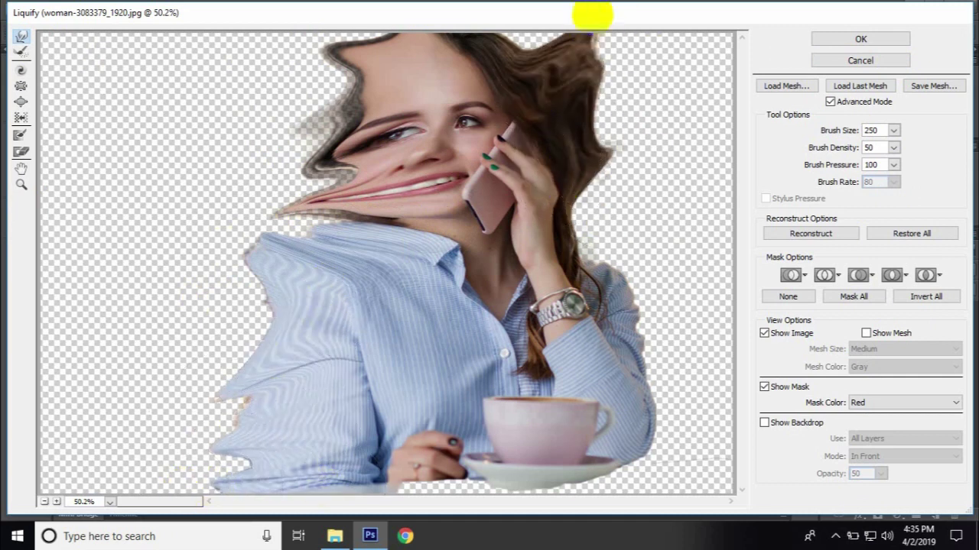
left_click_drag(592, 164, 694, 207)
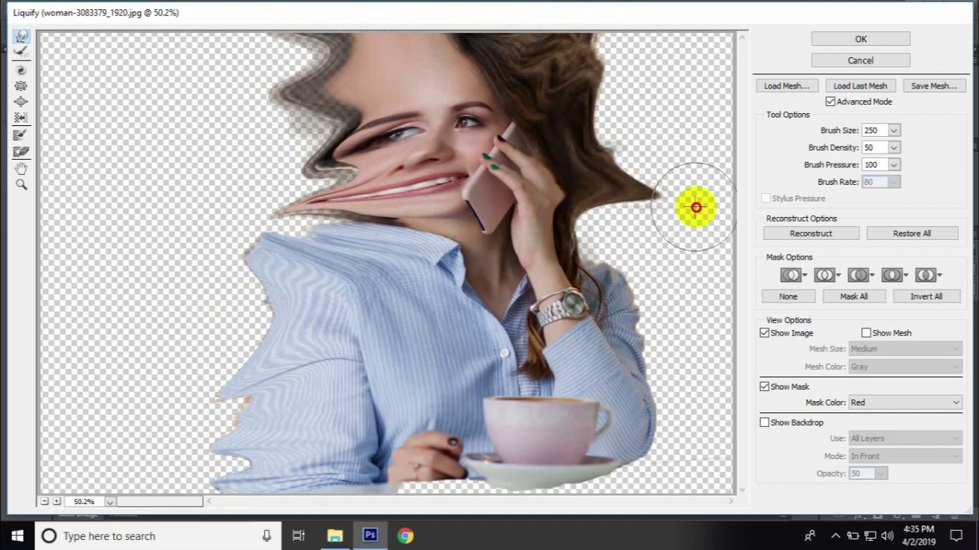
mouse_move(563, 219)
left_mouse_down()
mouse_move(699, 295)
mouse_move(741, 375)
mouse_move(612, 459)
mouse_move(739, 485)
mouse_move(601, 305)
mouse_move(688, 298)
left_mouse_up()
left_click_drag(532, 465, 405, 505)
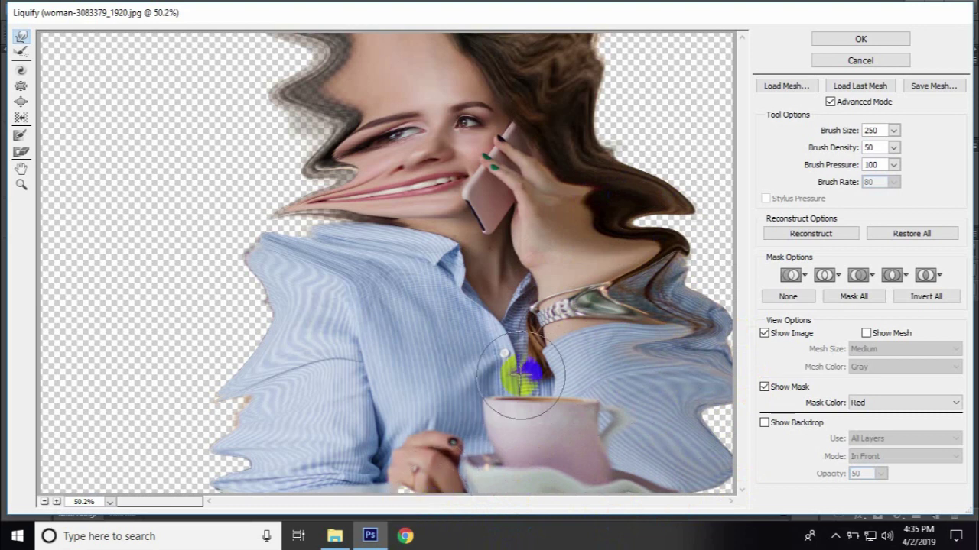
Apply the Liquify warp and toggle the Effect layer to check the result
left_click(872, 39)
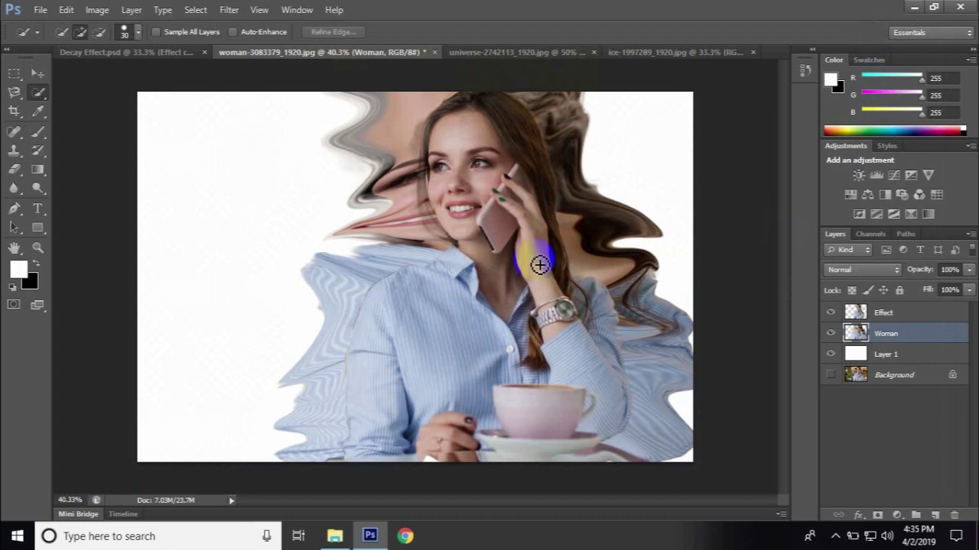
left_click(830, 313)
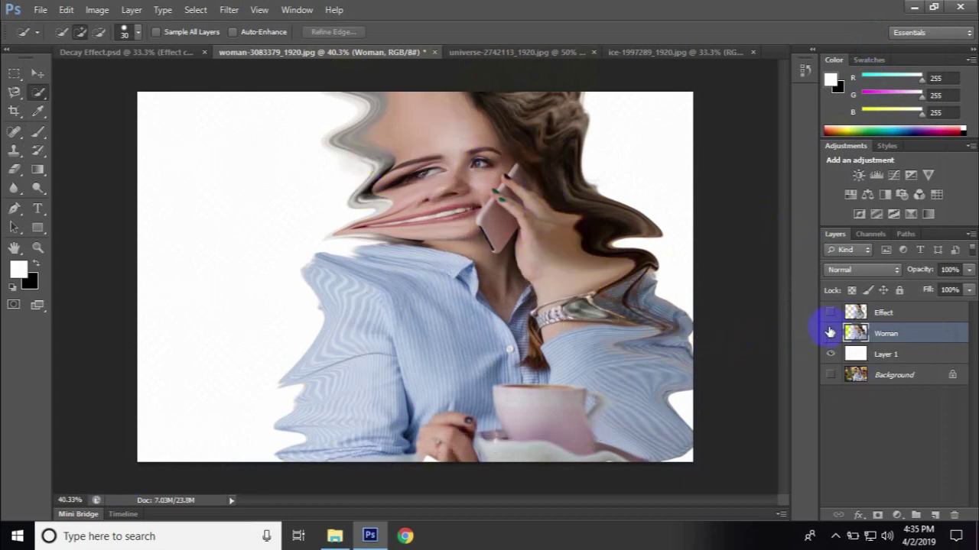
left_click(830, 314)
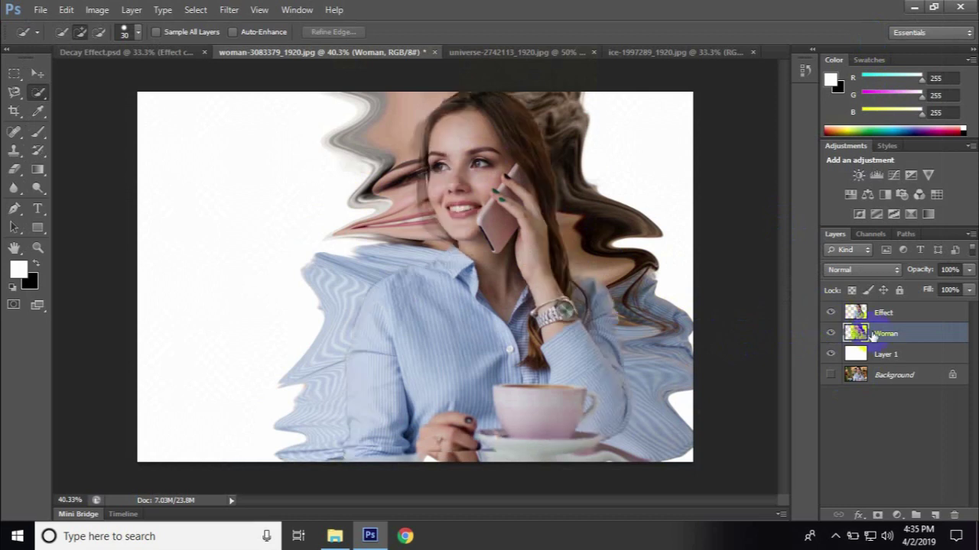
Add a layer mask to Effect, reset colours to black and white, and hide Woman
left_click(906, 311)
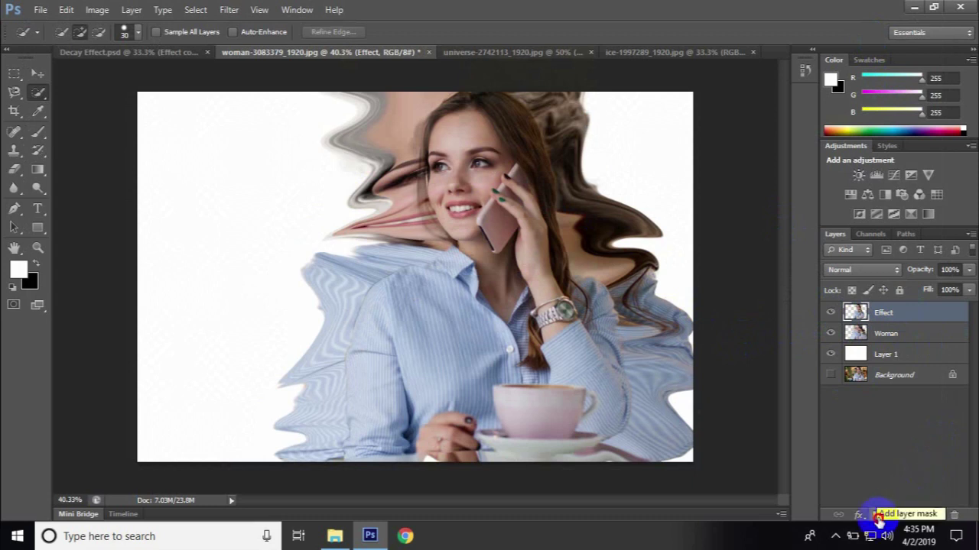
left_click(878, 516)
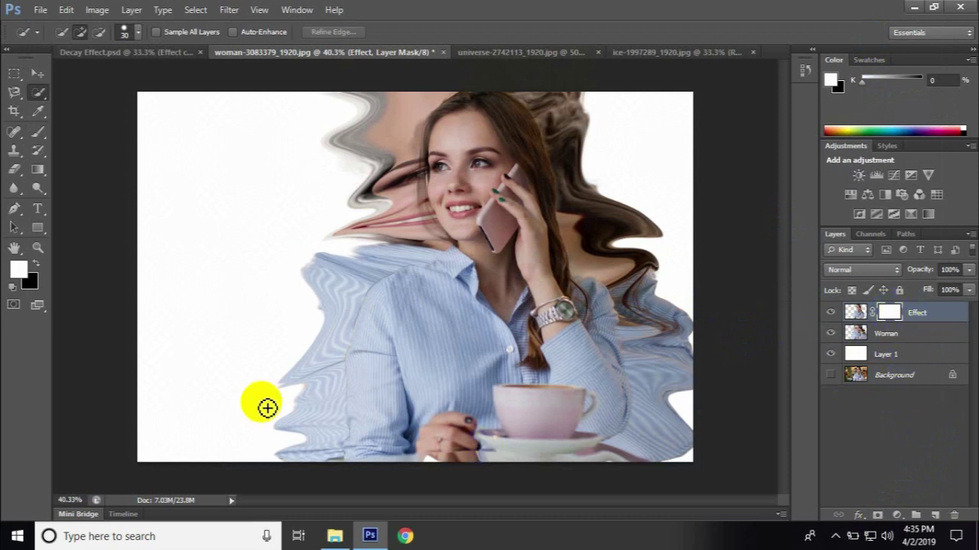
left_click(37, 264)
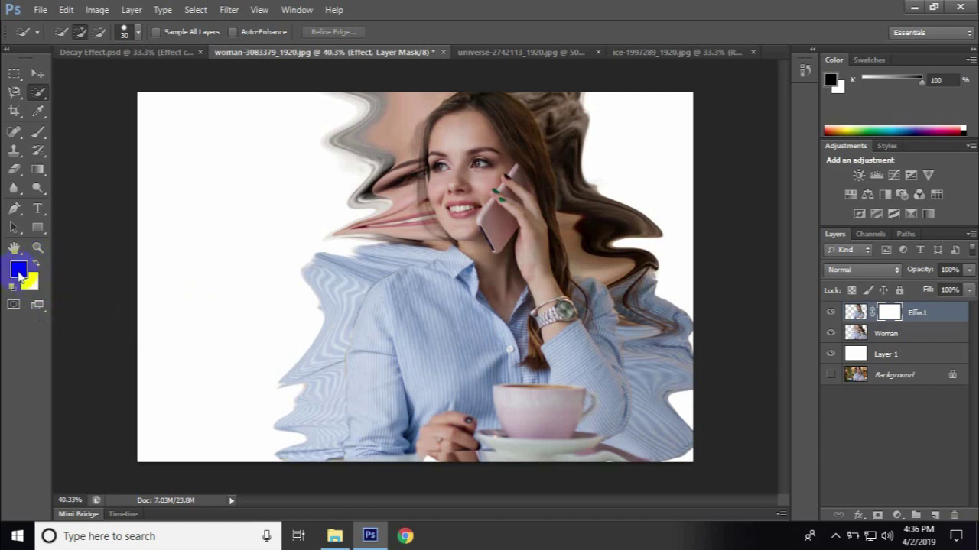
left_click(21, 266)
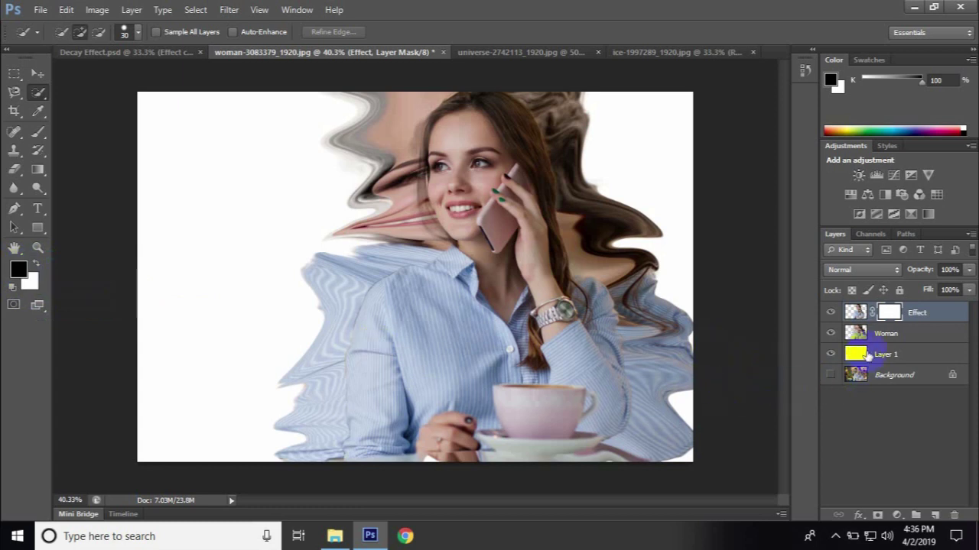
left_click(829, 334)
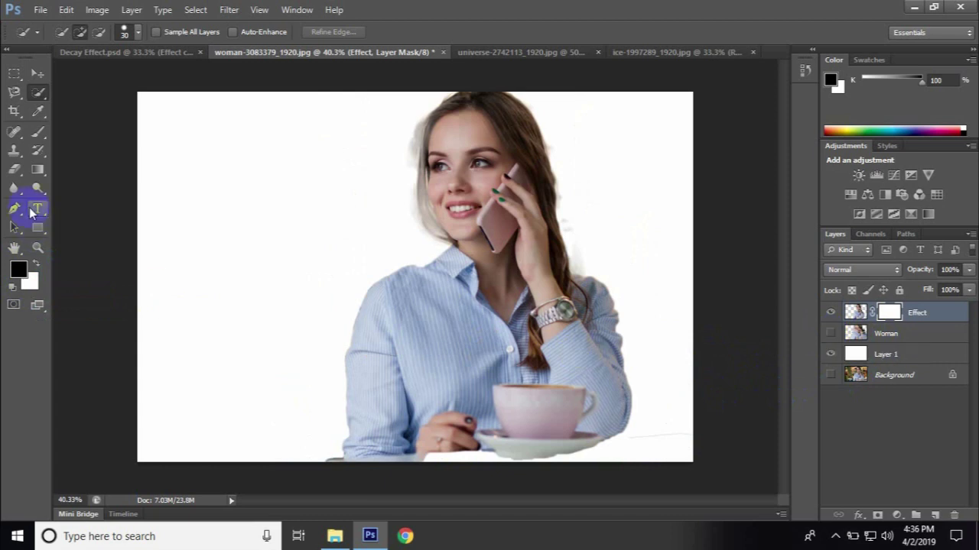
Pick the Brush tool and choose a 600 px spatter tip with 2% spacing
left_click(44, 132)
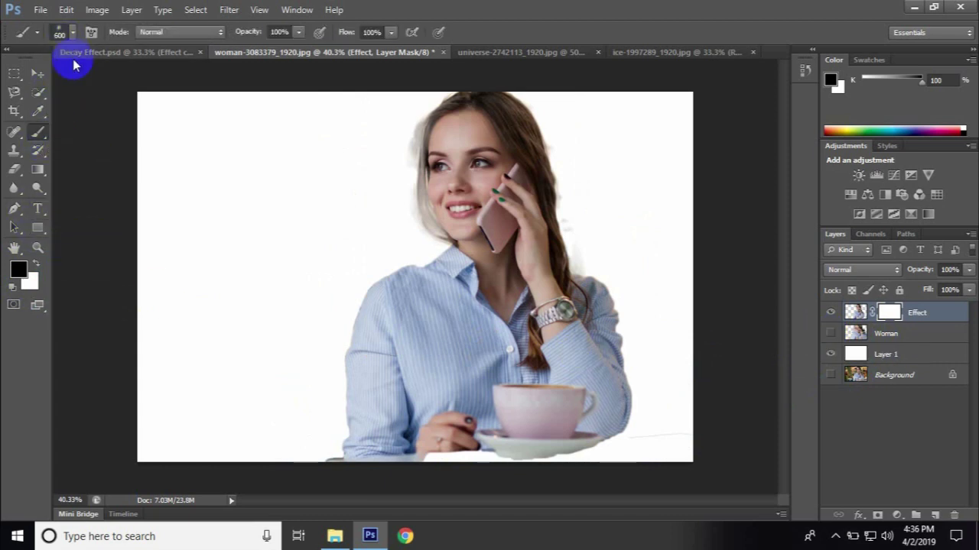
left_click(73, 35)
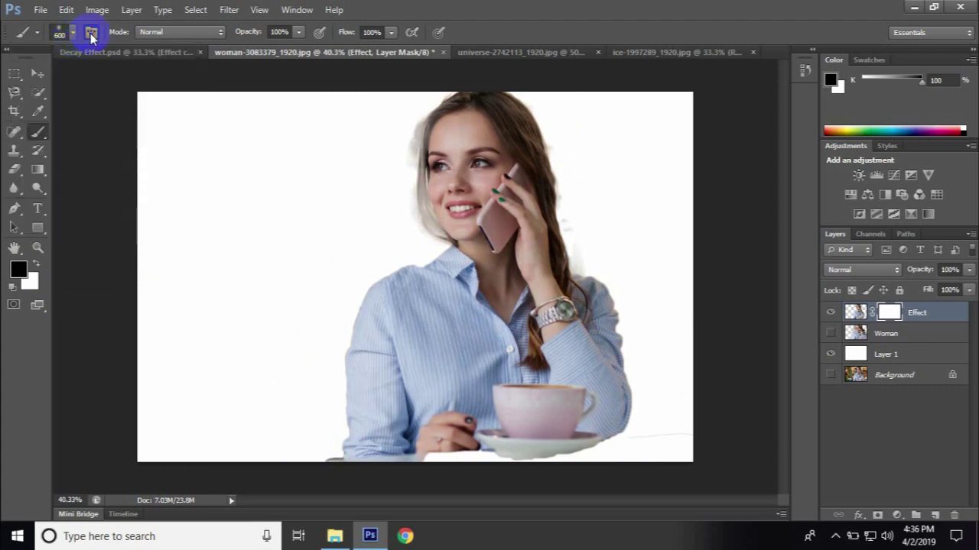
left_click(90, 32)
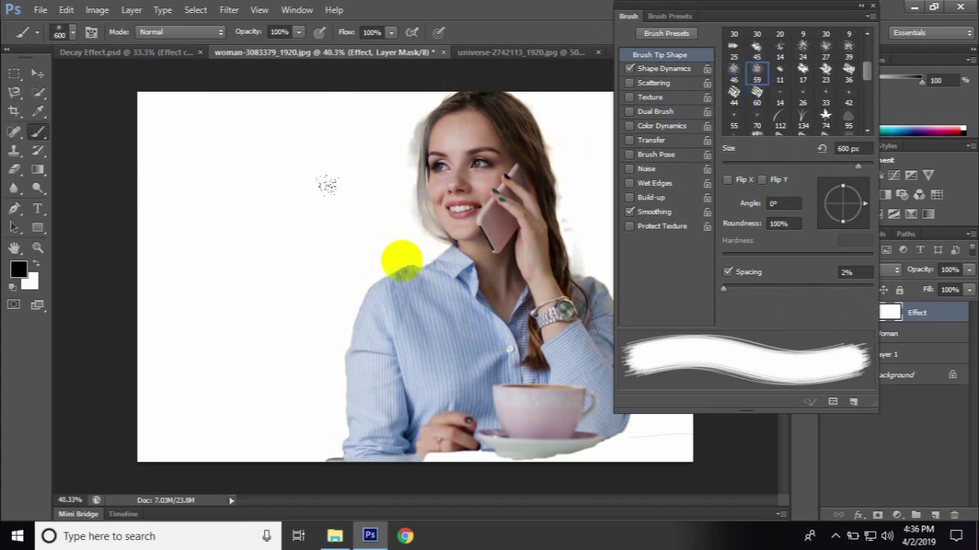
scroll(818, 98, "down", 2)
scroll(825, 97, "down", 2)
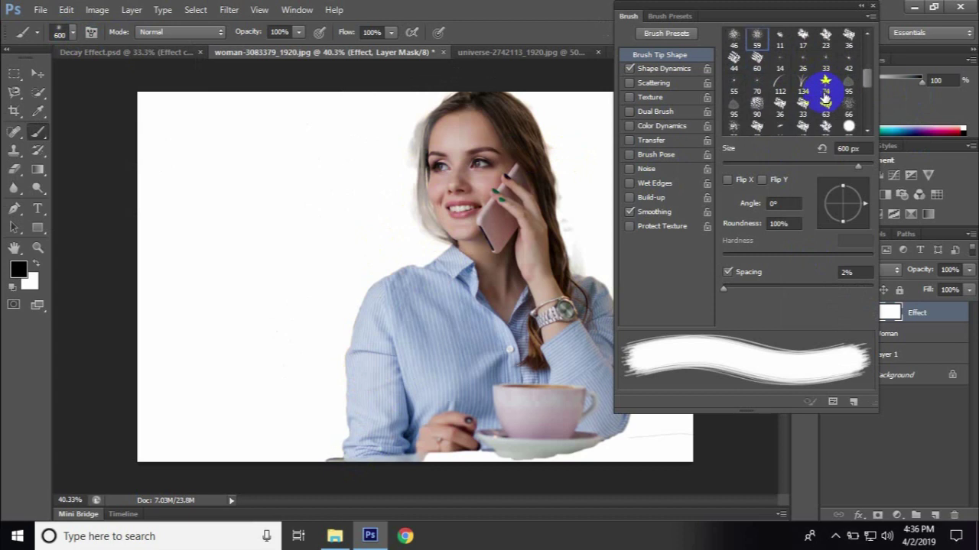
scroll(826, 97, "down", 1)
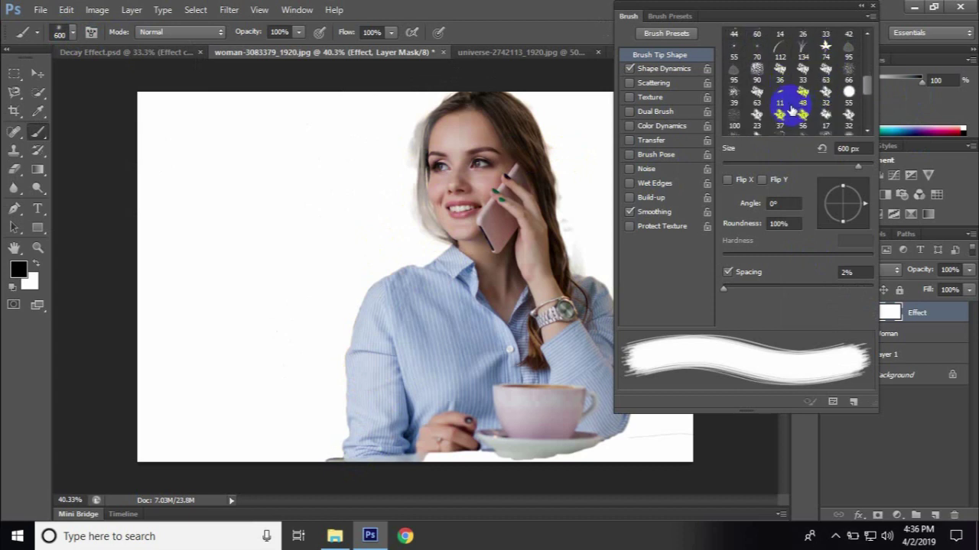
scroll(793, 109, "down", 3)
scroll(792, 103, "up", 2)
scroll(791, 103, "up", 2)
scroll(791, 103, "up", 2)
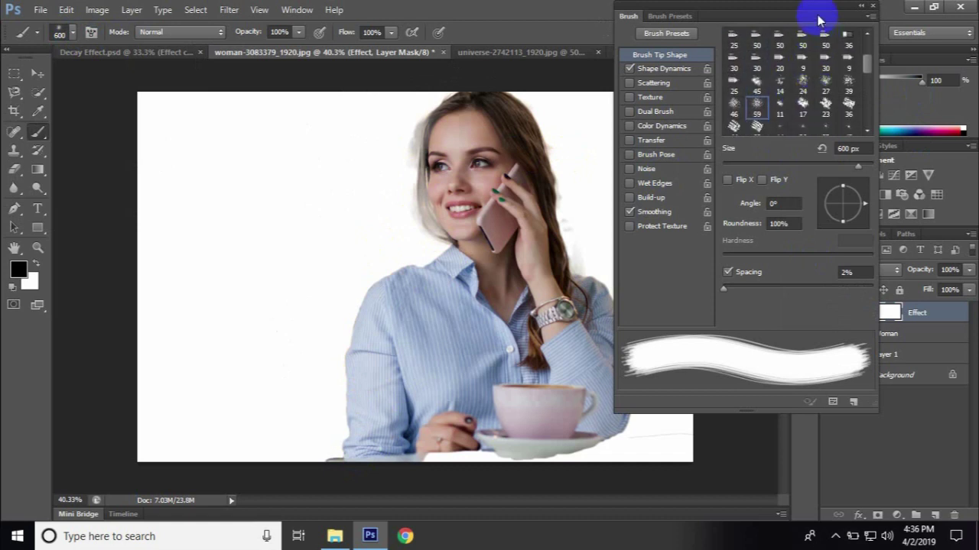
Paint spatter into the Effect mask over arm and hair with a 500 px tip rotated 151°
left_click_drag(819, 8, 920, 9)
mouse_move(586, 262)
left_mouse_down()
mouse_move(585, 214)
mouse_move(557, 153)
mouse_move(516, 103)
mouse_move(393, 109)
mouse_move(393, 240)
mouse_move(330, 400)
mouse_move(585, 443)
mouse_move(594, 323)
mouse_move(518, 246)
left_mouse_up()
left_click_drag(945, 212, 955, 221)
key("bracketleft")
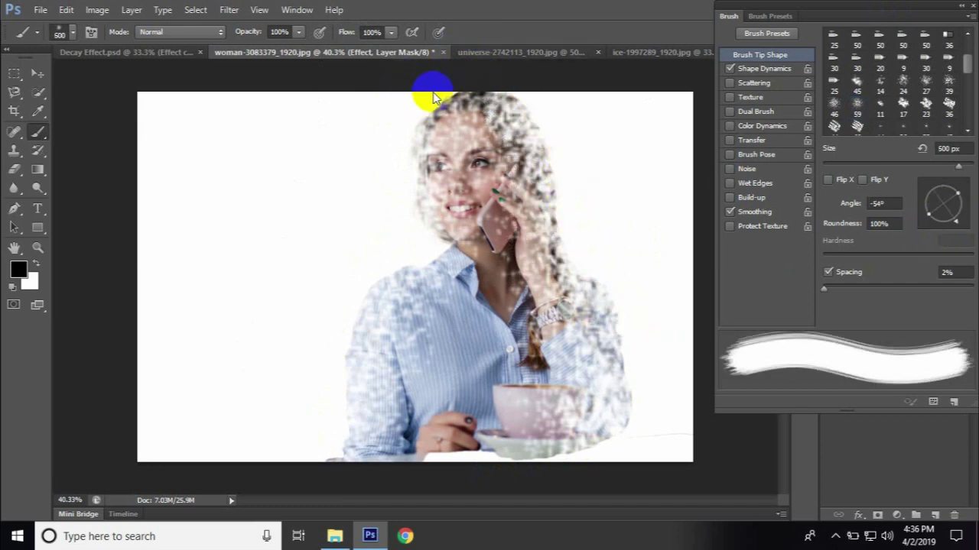
left_click_drag(935, 193, 927, 199)
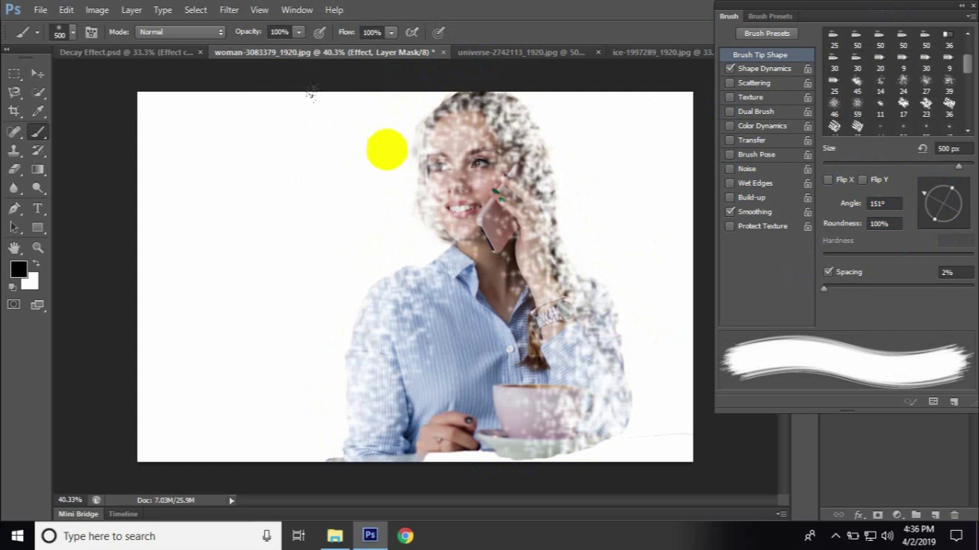
left_click_drag(256, 344, 557, 397)
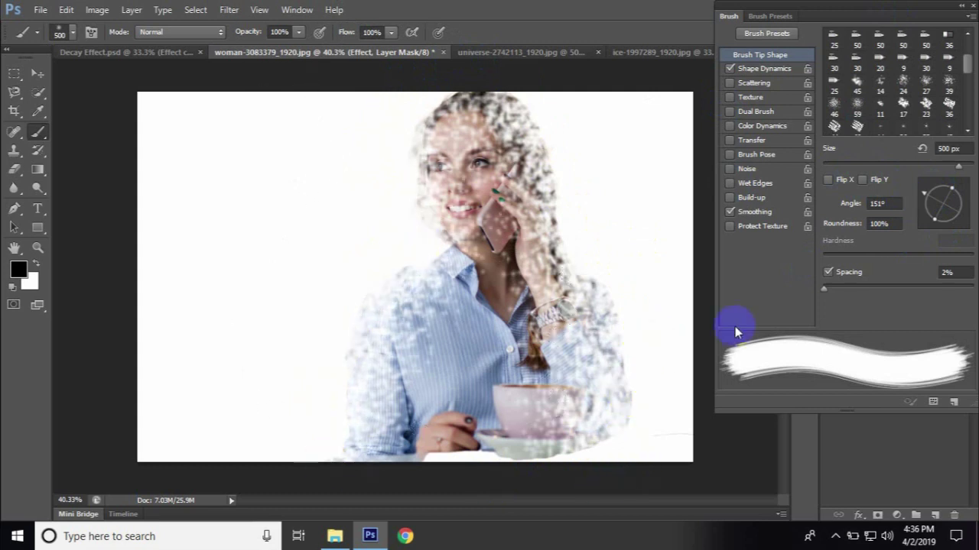
left_click(606, 265)
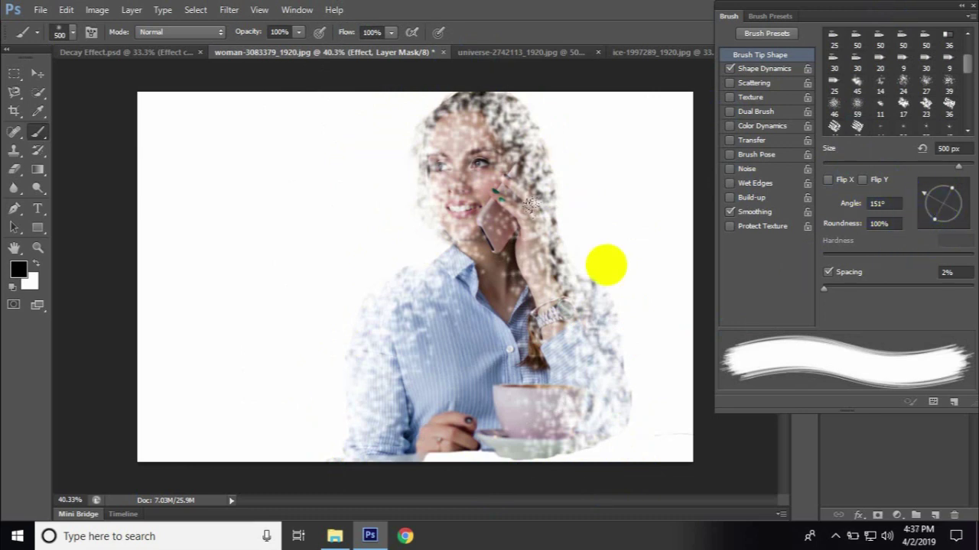
Switch to a 250 px brush with the 24 px tip and paint more dispersion over the shirt
key("bracketleft")
key("bracketleft")
key("bracketleft")
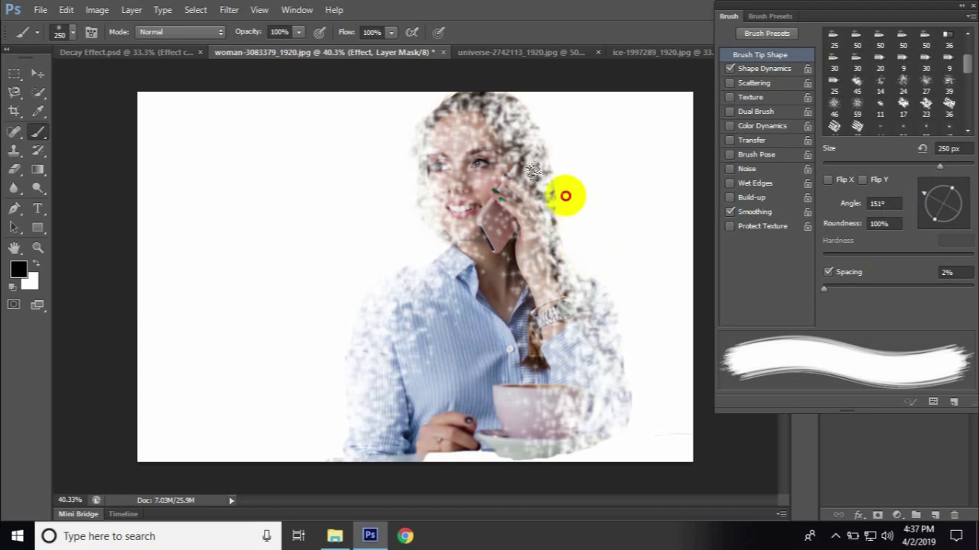
left_click(375, 266)
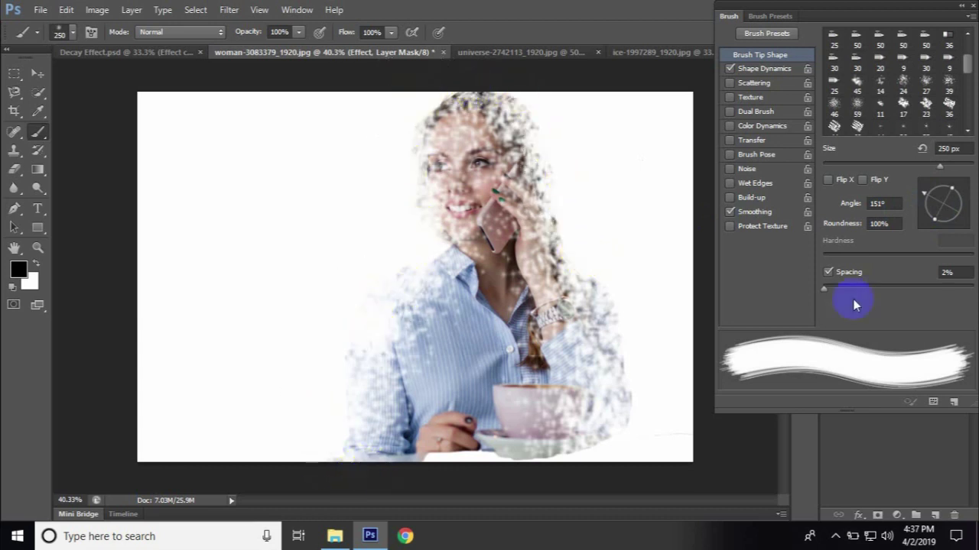
left_click(903, 81)
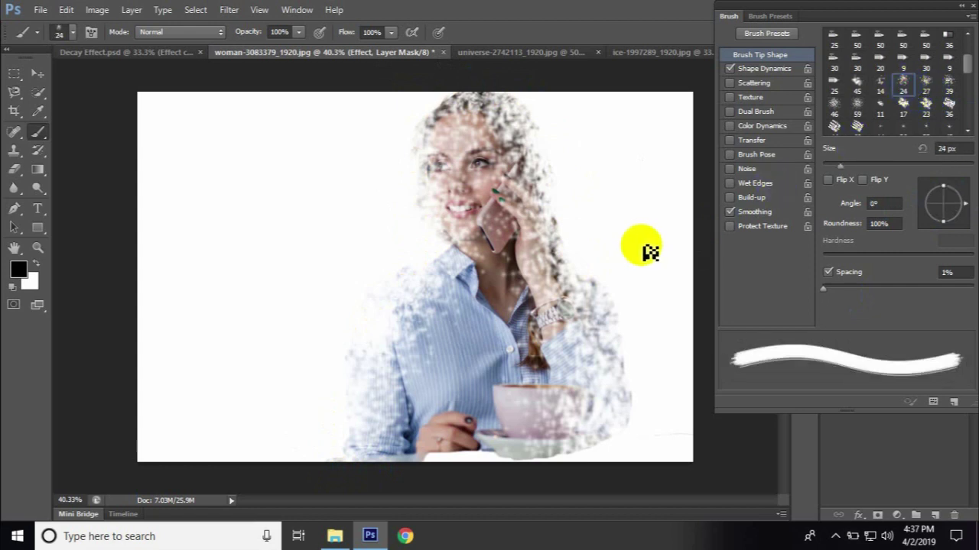
key("bracketright")
key("bracketright")
key("bracketright")
key("bracketright")
key("bracketright")
key("bracketright")
key("bracketright")
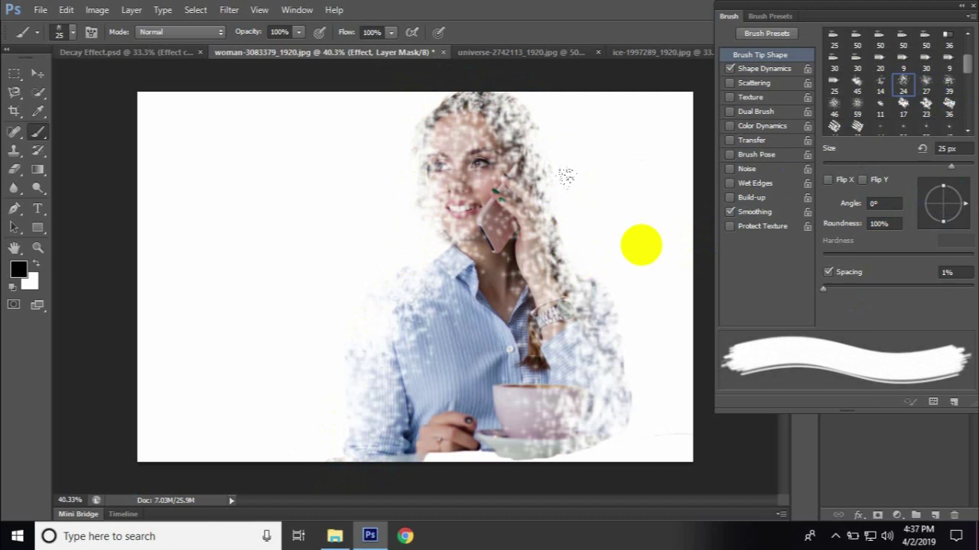
key("bracketleft")
key("bracketleft")
key("bracketleft")
left_click_drag(338, 458, 479, 461)
Try the 14, 17 and 46 particle tips, enlarge to 500 px, and close the Brush panel
left_click(879, 84)
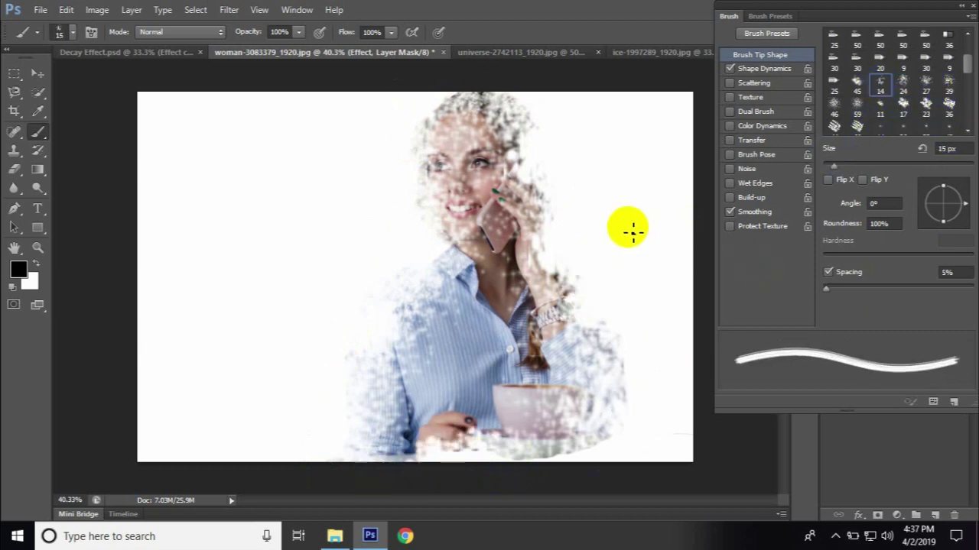
key("bracketright")
key("bracketright")
key("bracketright")
key("bracketright")
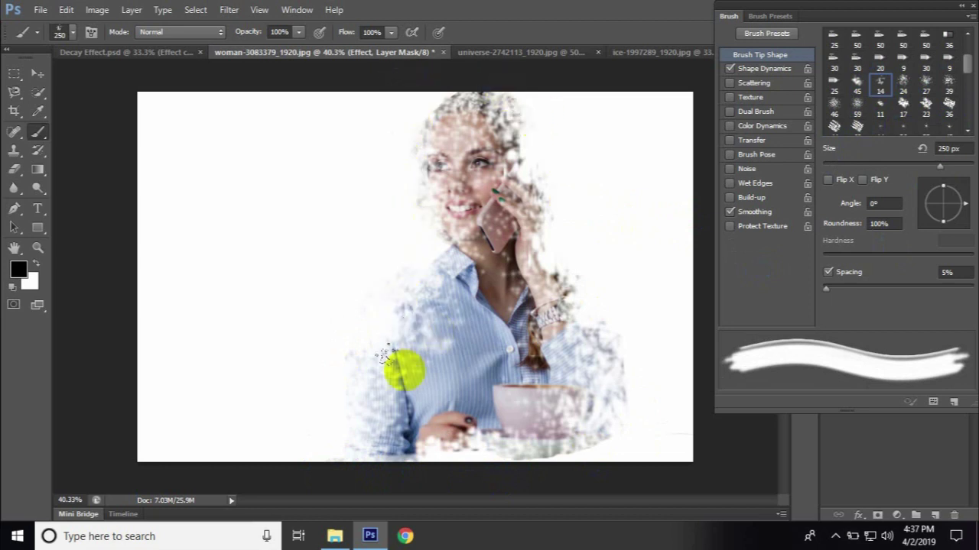
left_click(903, 104)
key("bracketright")
key("bracketright")
key("bracketright")
left_click(906, 80)
left_click(835, 102)
key("bracketright")
key("bracketright")
key("bracketright")
key("bracketright")
key("bracketright")
key("bracketright")
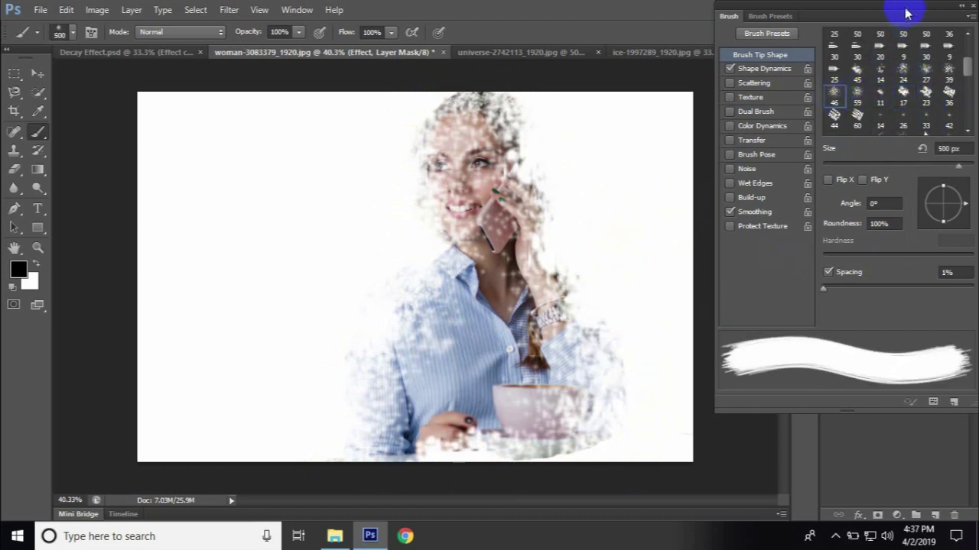
left_click_drag(907, 8, 840, 16)
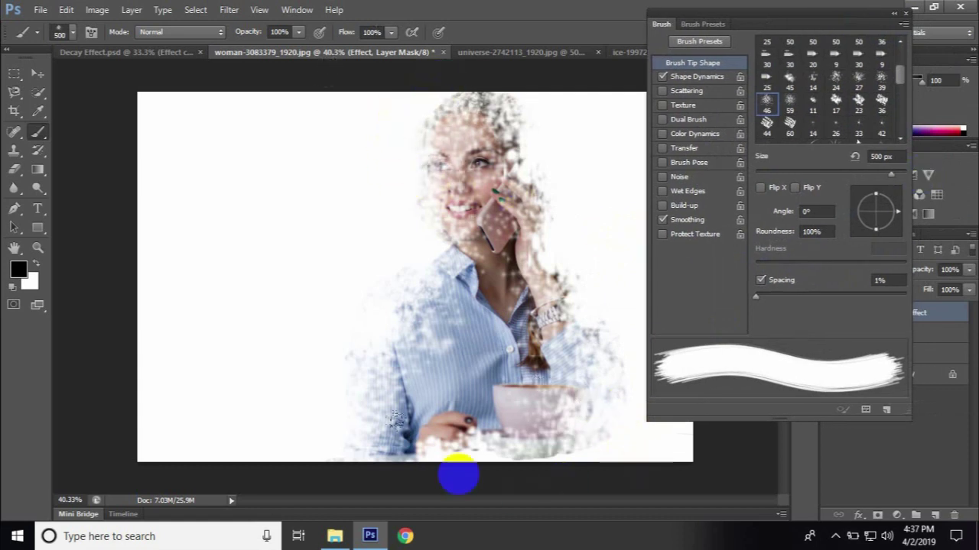
left_click(906, 16)
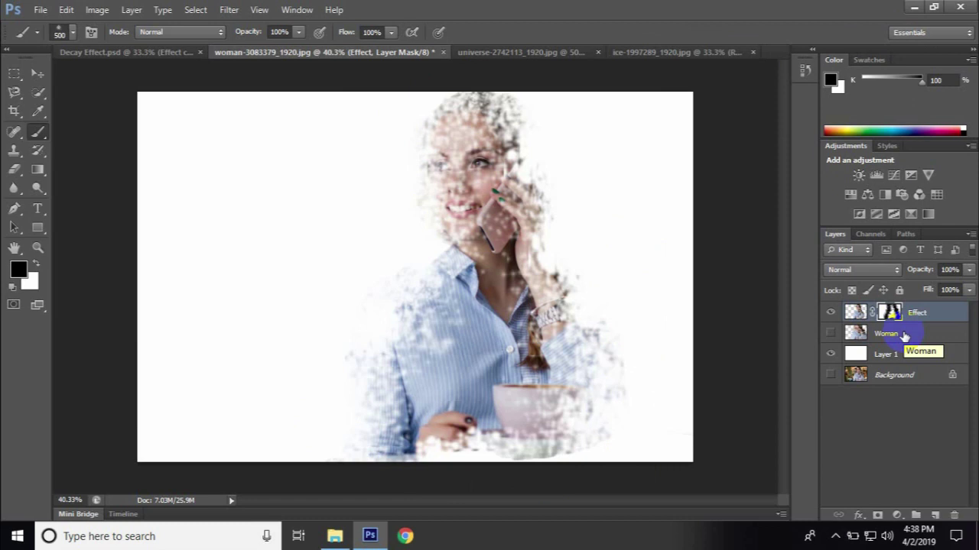
Show the Woman layer, give it an all-black mask, and make white the foreground colour
left_click(894, 334)
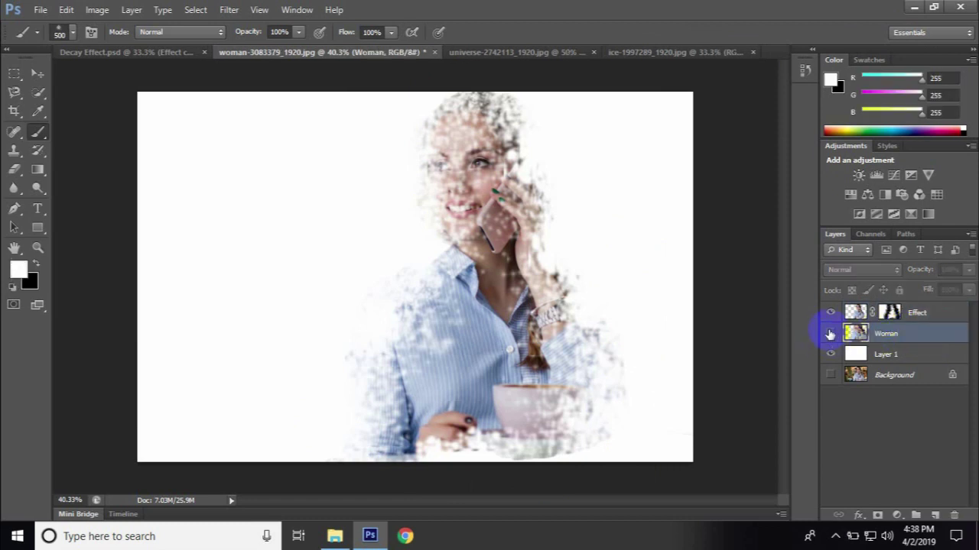
left_click(831, 334)
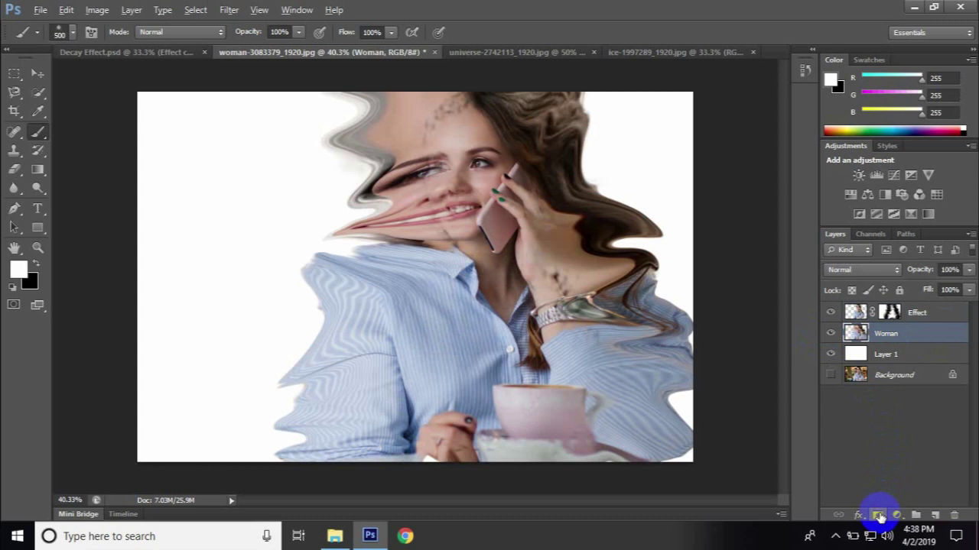
left_click(879, 517, "alt")
left_click(899, 342)
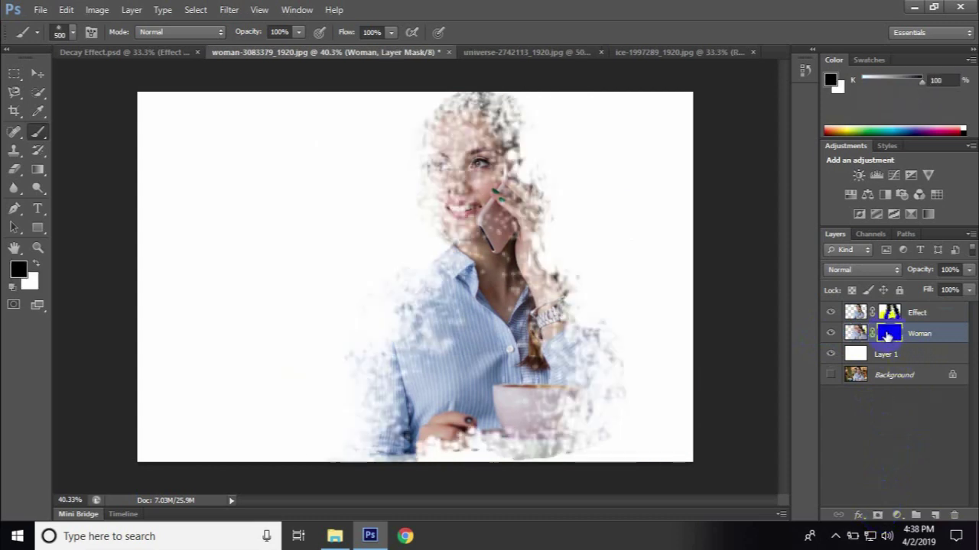
left_click(871, 335)
mouse_move(105, 349)
left_mouse_down()
mouse_move(75, 304)
mouse_move(32, 290)
mouse_move(44, 287)
left_mouse_up()
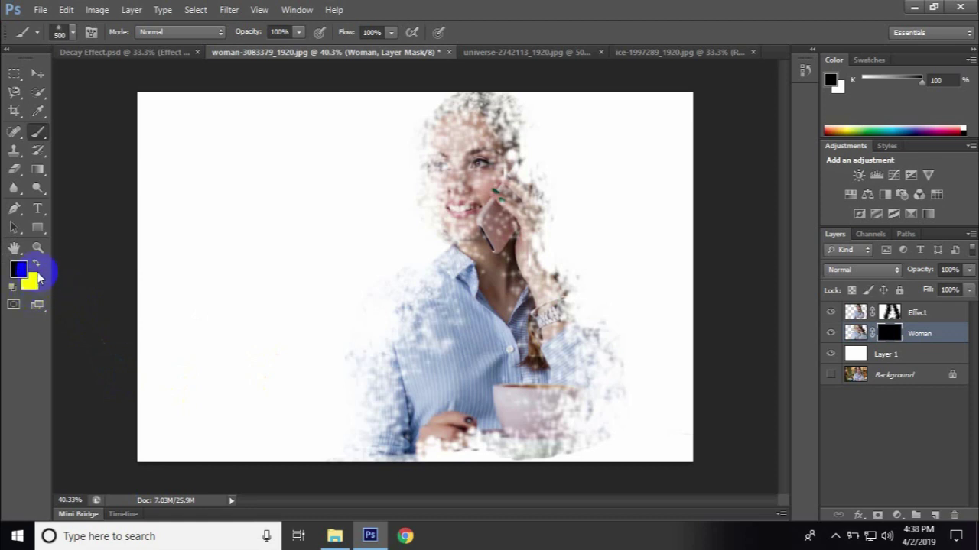
left_click(36, 263)
left_click(18, 276)
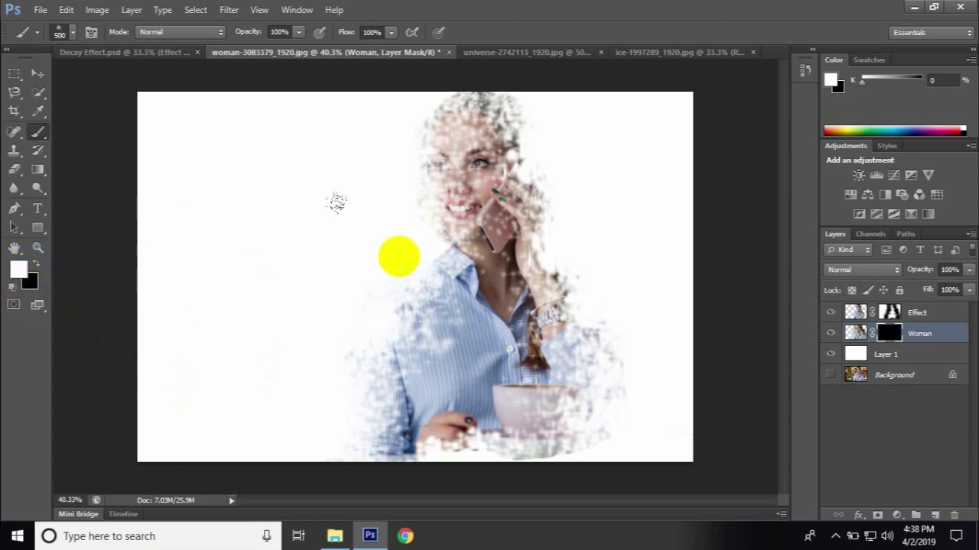
Paint white over the left shirt, hair and right arm to reveal dispersed particles
mouse_move(334, 203)
left_mouse_down()
mouse_move(262, 261)
mouse_move(271, 94)
left_mouse_up()
mouse_move(520, 72)
left_mouse_down()
mouse_move(500, 82)
mouse_move(564, 273)
left_mouse_up()
left_click_drag(625, 329, 612, 169)
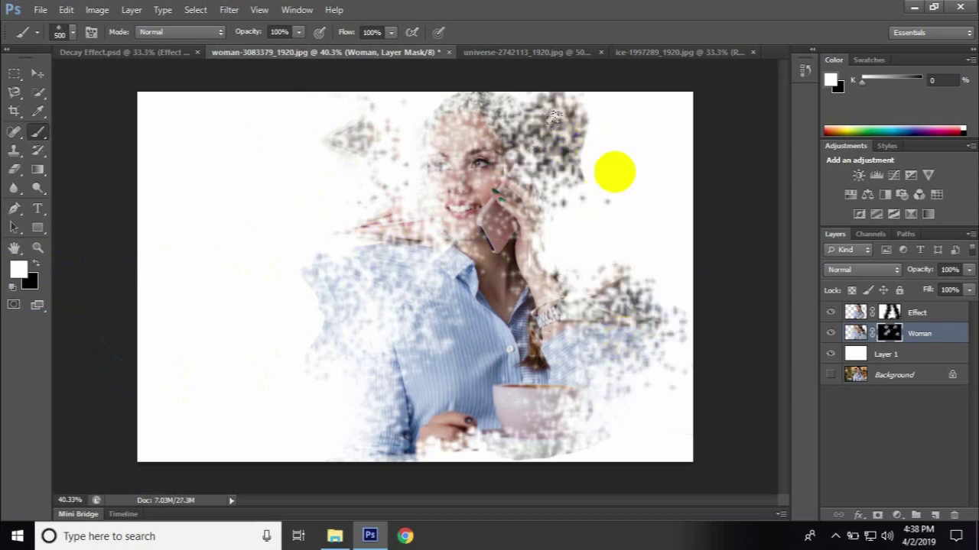
Switch to the 14 px particle tip at 300 px and paint more particles near the hair
left_click(91, 32)
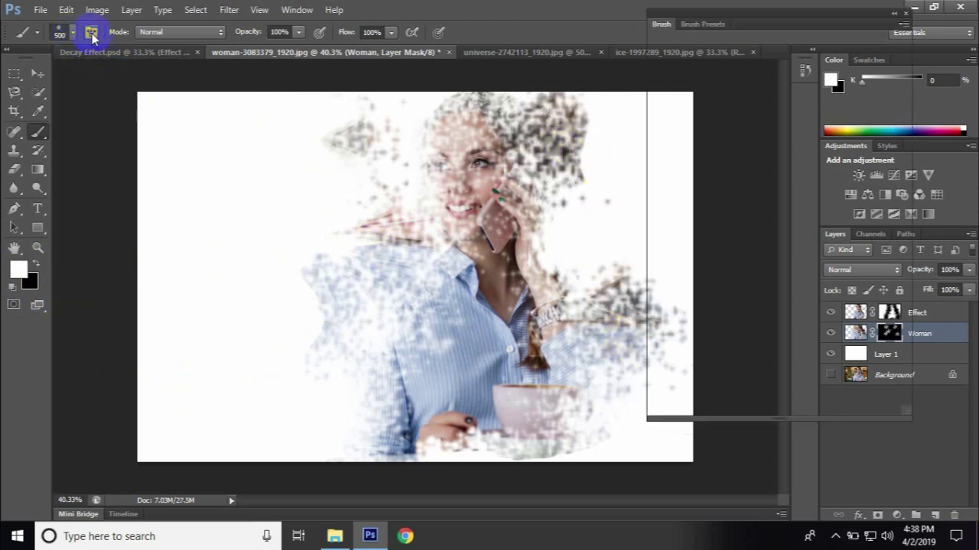
left_click(801, 111)
left_click(815, 81)
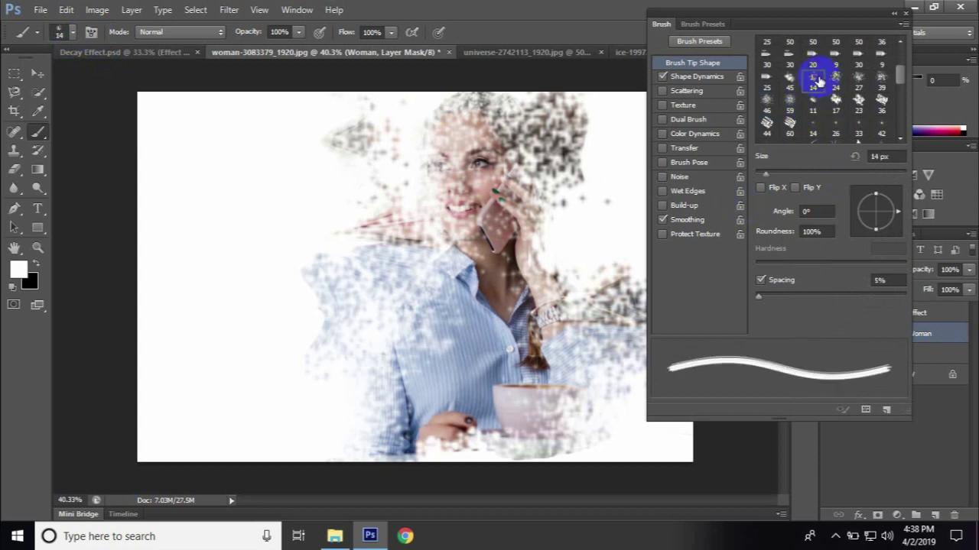
left_click_drag(830, 14, 923, 6)
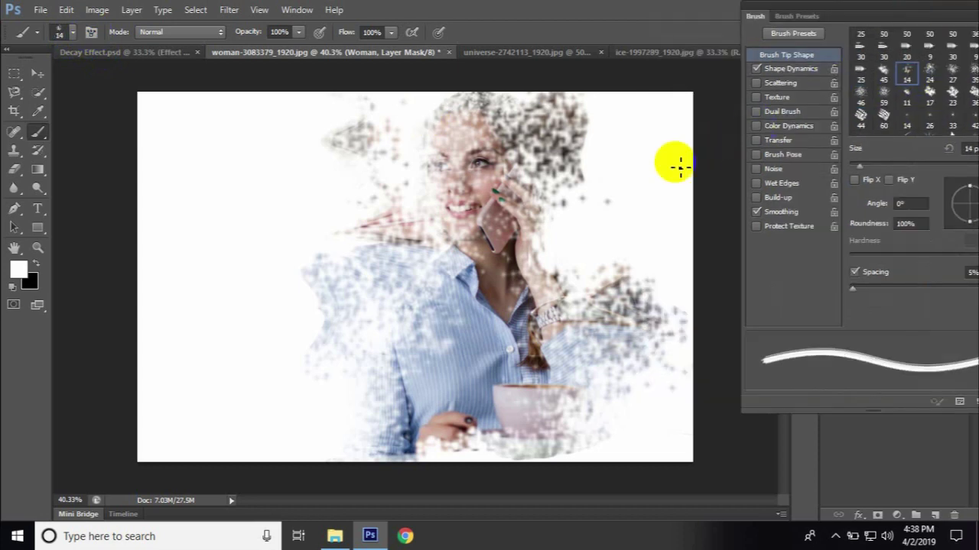
key("bracketleft")
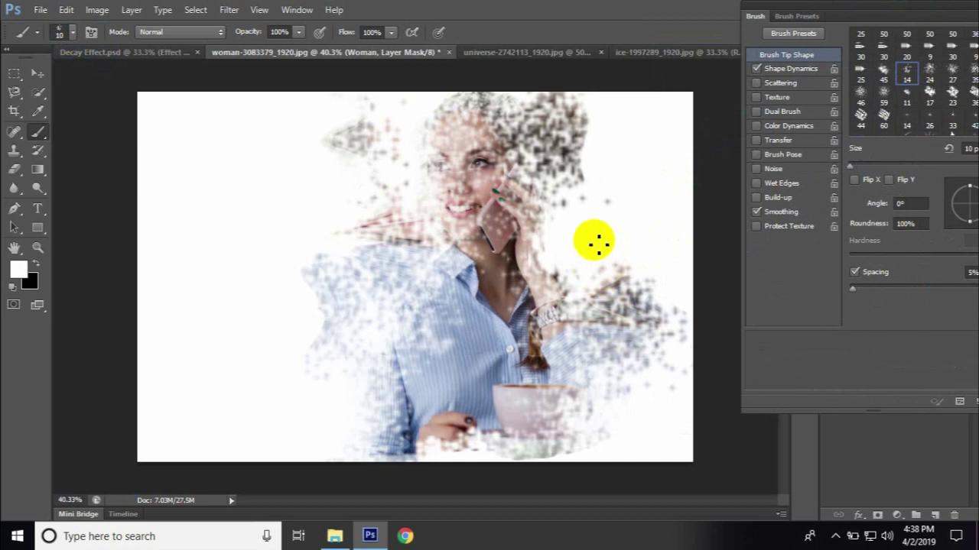
key("bracketright")
key("bracketright")
key("bracketright")
mouse_move(596, 247)
left_mouse_down()
mouse_move(545, 192)
mouse_move(589, 306)
mouse_move(514, 455)
mouse_move(372, 399)
mouse_move(410, 98)
mouse_move(361, 251)
mouse_move(543, 106)
left_mouse_up()
With the 46 px particle tip enlarged to 700 px, hide the dark speckles at the right edge
left_click(861, 93)
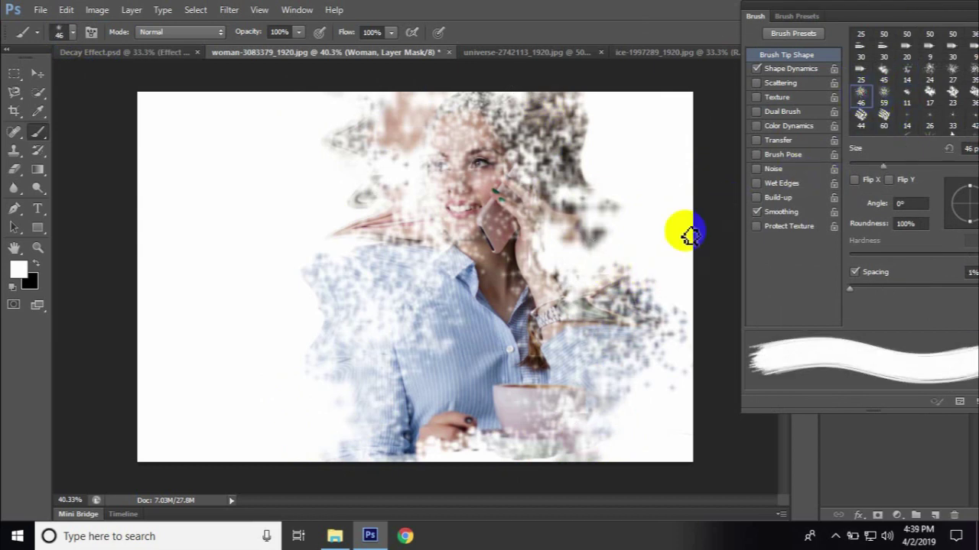
key("bracketright")
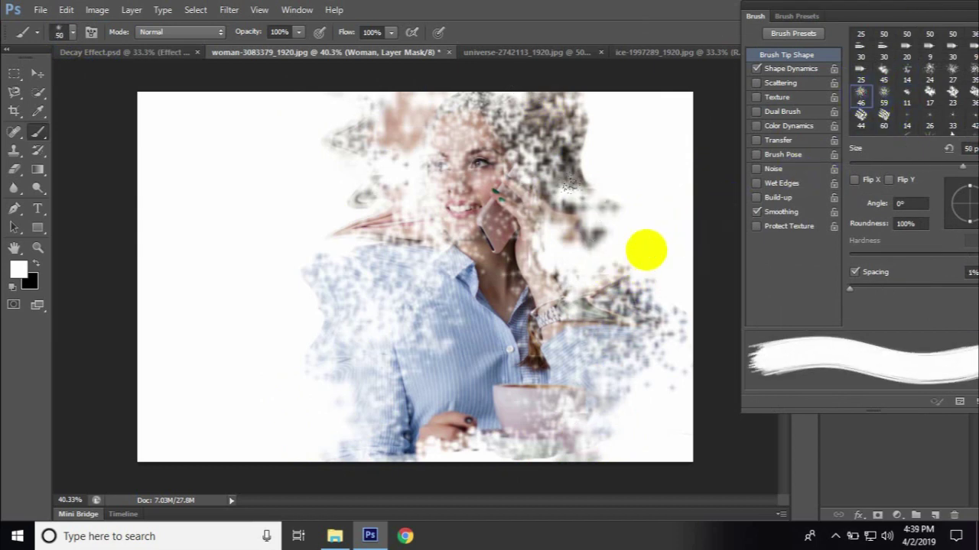
key("bracketright")
left_click_drag(646, 260, 795, 265)
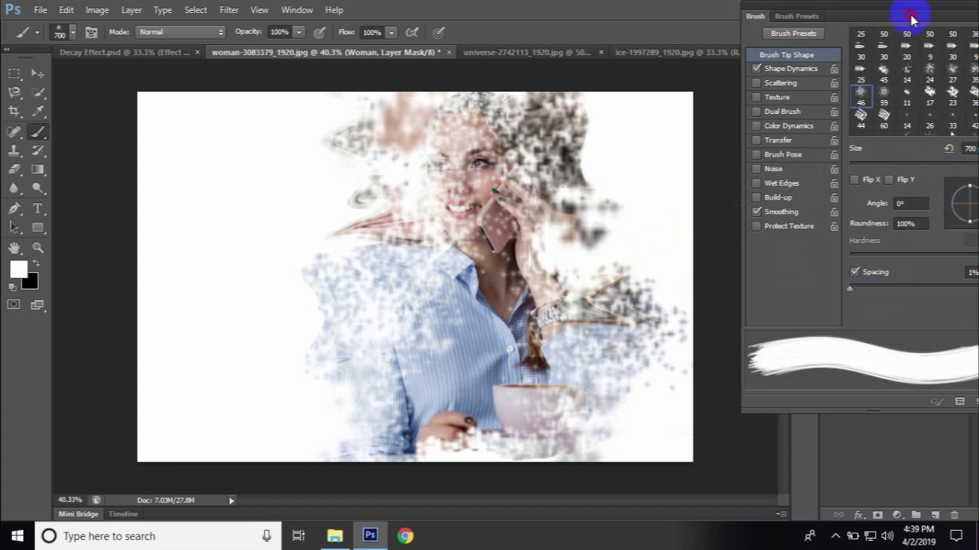
Tilt the tip to -52° and paint angled streaks on the right side, hair and left of face
left_click_drag(902, 9, 867, 9)
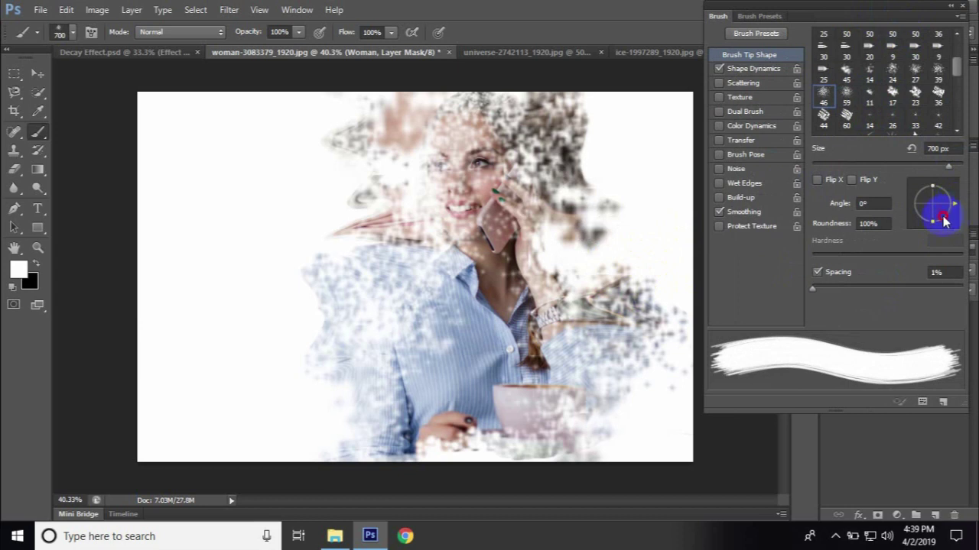
left_click_drag(946, 221, 945, 220)
mouse_move(634, 262)
left_mouse_down()
mouse_move(612, 436)
mouse_move(204, 264)
mouse_move(316, 201)
left_mouse_up()
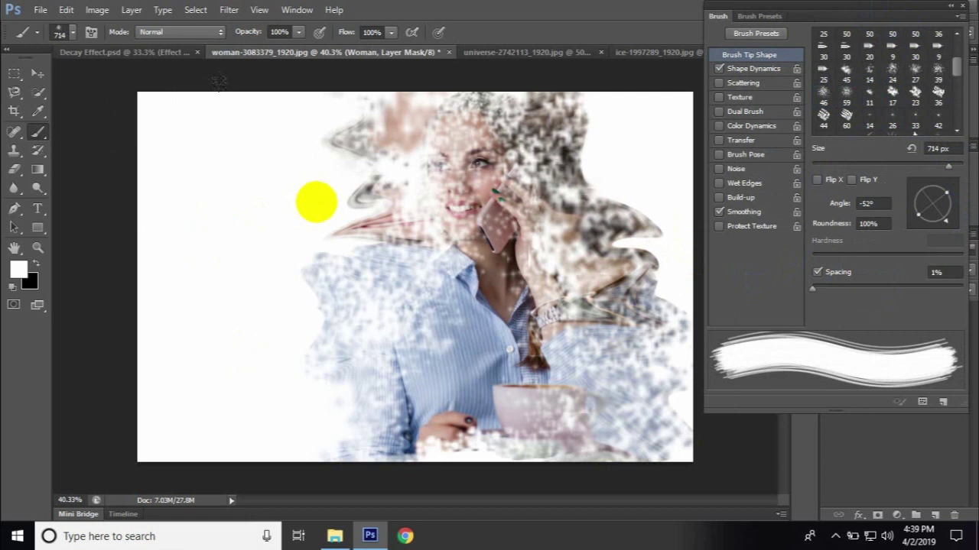
key("bracketleft")
key("bracketleft")
key("bracketleft")
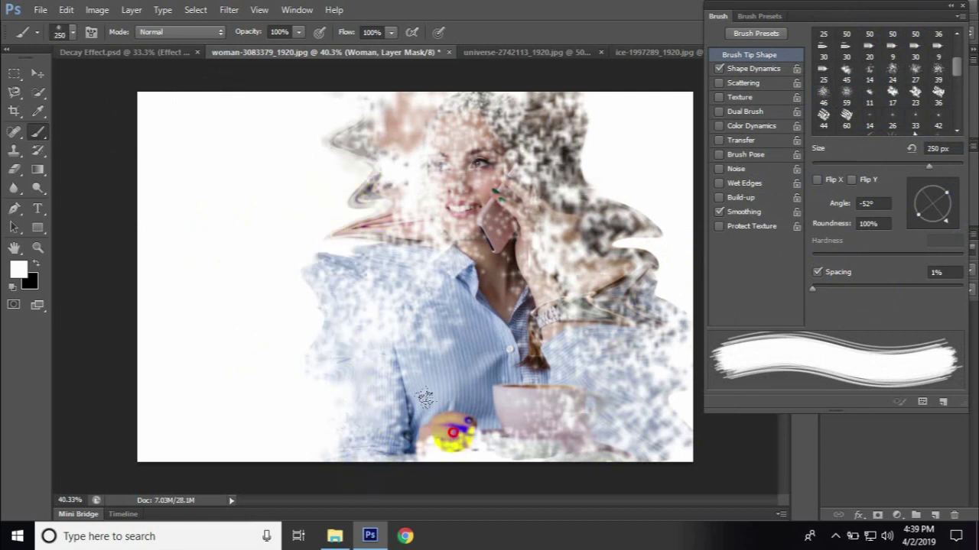
mouse_move(533, 138)
left_mouse_down()
mouse_move(454, 94)
mouse_move(566, 114)
left_mouse_up()
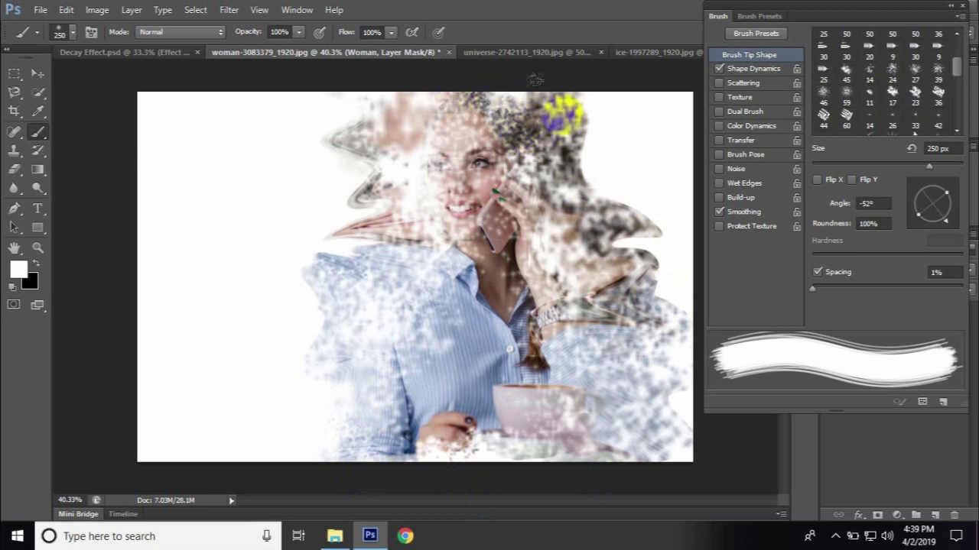
mouse_move(359, 152)
left_mouse_down()
mouse_move(376, 157)
mouse_move(371, 214)
mouse_move(382, 219)
left_mouse_up()
left_click(954, 12)
left_click(963, 7)
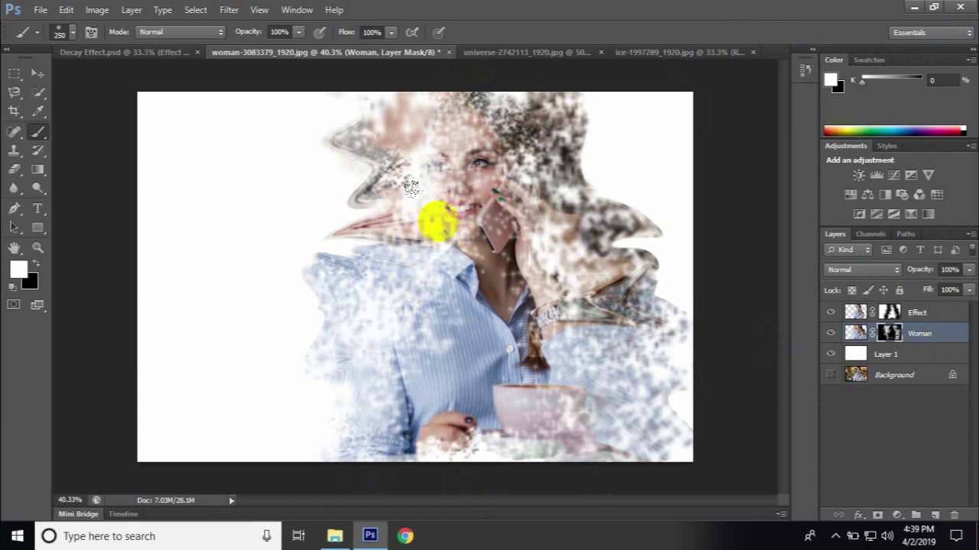
Switch to the Mixer Brush Tool with Wet 25%, Load 42% and Mix 100%
left_click(42, 136)
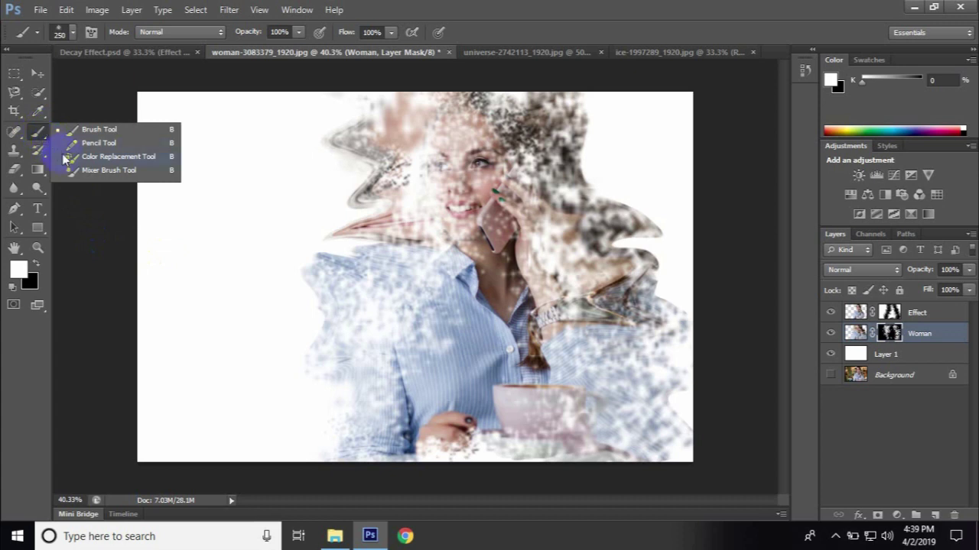
left_click(98, 171)
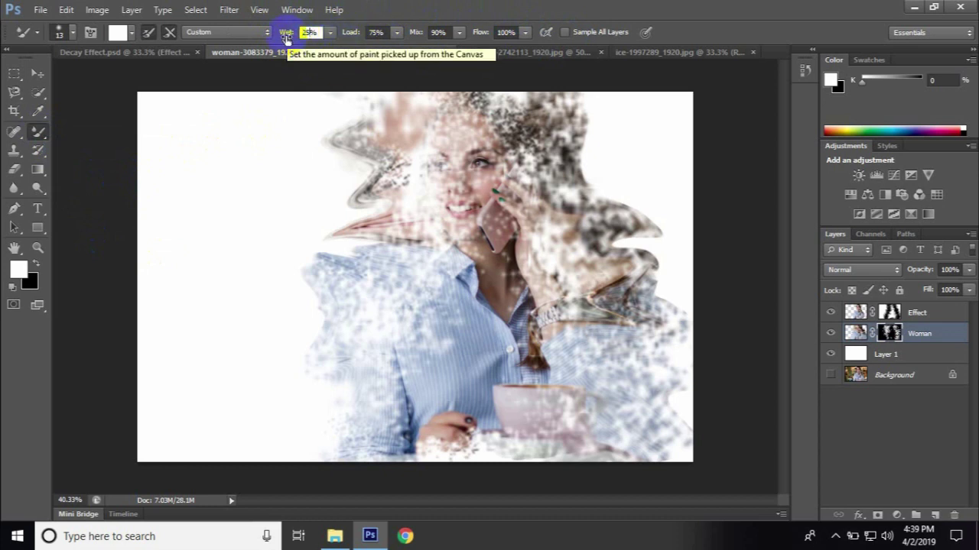
key("Tab")
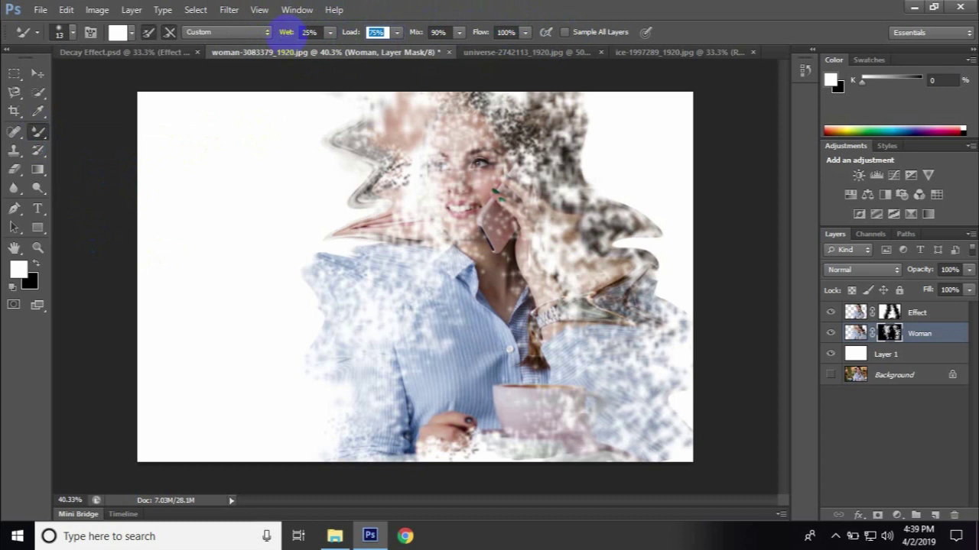
type("43")
key("Tab")
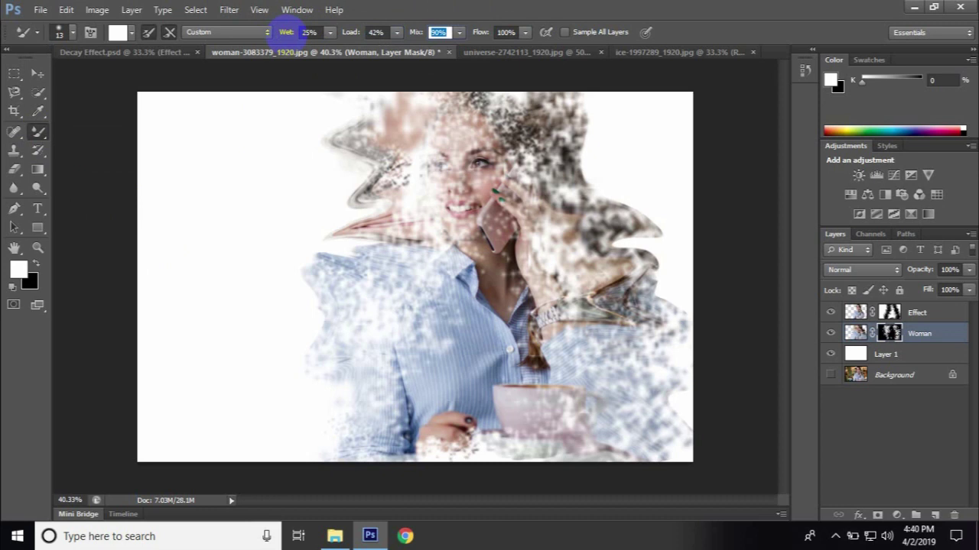
type("100")
key("Tab")
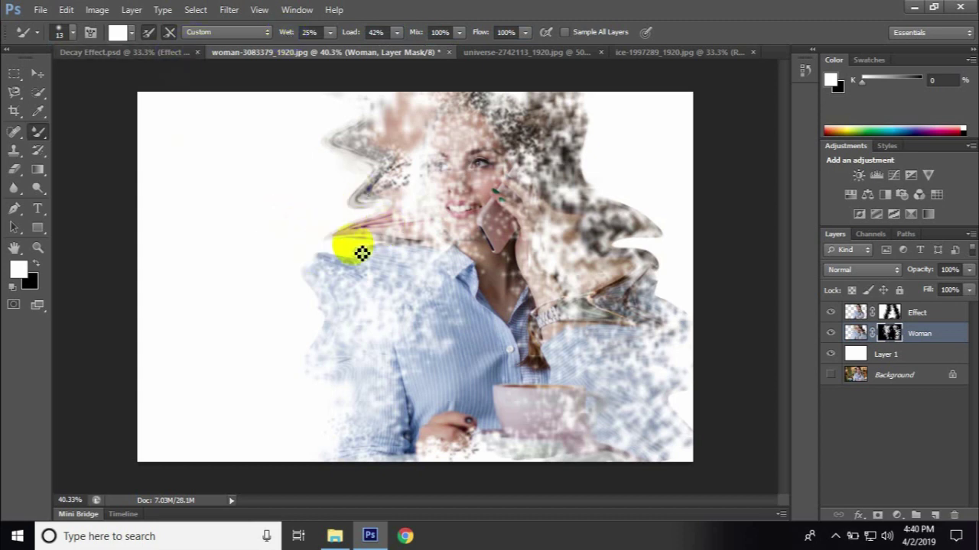
Smudge the particles over the shoulder, hair, hand, watch and below the cup
key("bracketright")
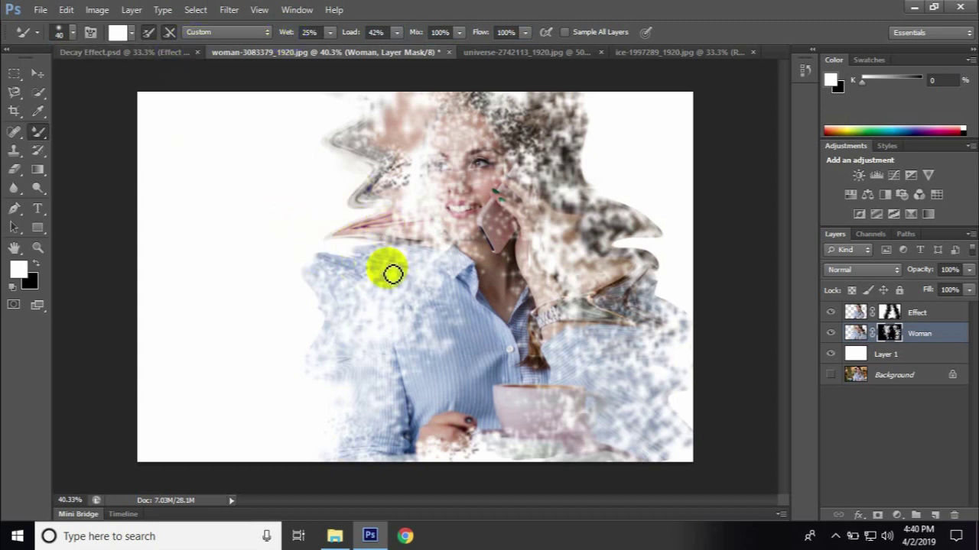
mouse_move(386, 269)
left_mouse_down()
mouse_move(399, 242)
mouse_move(389, 164)
mouse_move(404, 161)
mouse_move(422, 110)
mouse_move(487, 101)
mouse_move(452, 103)
mouse_move(558, 120)
mouse_move(513, 99)
mouse_move(555, 181)
mouse_move(543, 192)
mouse_move(559, 221)
mouse_move(607, 244)
mouse_move(594, 272)
mouse_move(597, 324)
mouse_move(630, 325)
mouse_move(603, 388)
mouse_move(642, 370)
mouse_move(623, 410)
mouse_move(644, 428)
mouse_move(605, 448)
mouse_move(600, 424)
mouse_move(491, 459)
mouse_move(389, 433)
mouse_move(410, 415)
mouse_move(375, 375)
mouse_move(406, 274)
mouse_move(395, 236)
mouse_move(421, 125)
mouse_move(498, 105)
mouse_move(564, 135)
mouse_move(609, 212)
mouse_move(577, 224)
left_mouse_up()
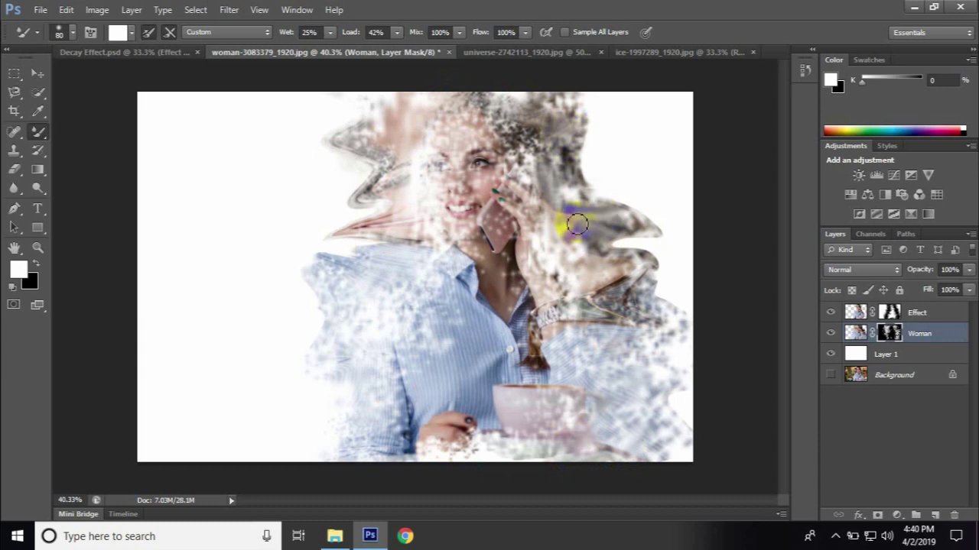
left_click_drag(603, 292, 594, 321)
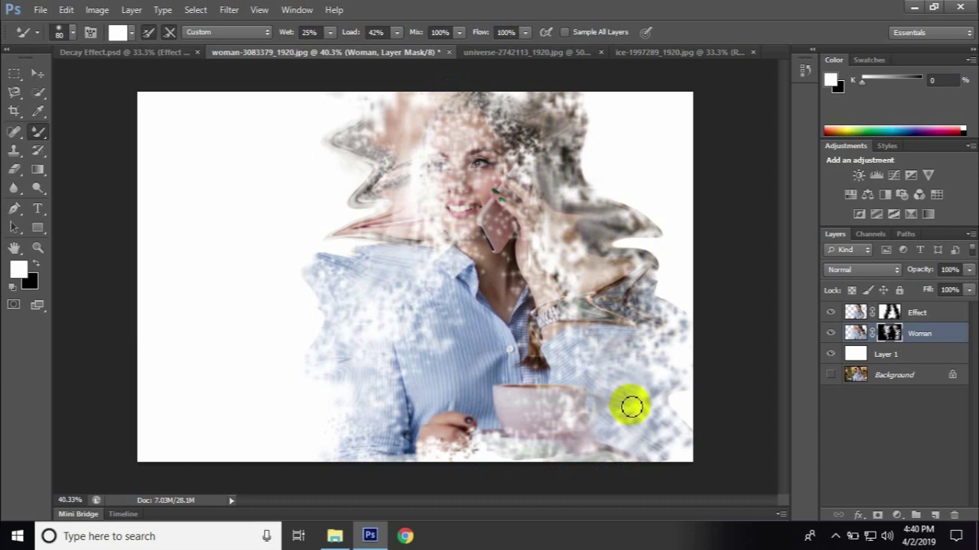
mouse_move(649, 446)
left_mouse_down()
mouse_move(632, 449)
mouse_move(727, 454)
left_mouse_up()
left_click(889, 364)
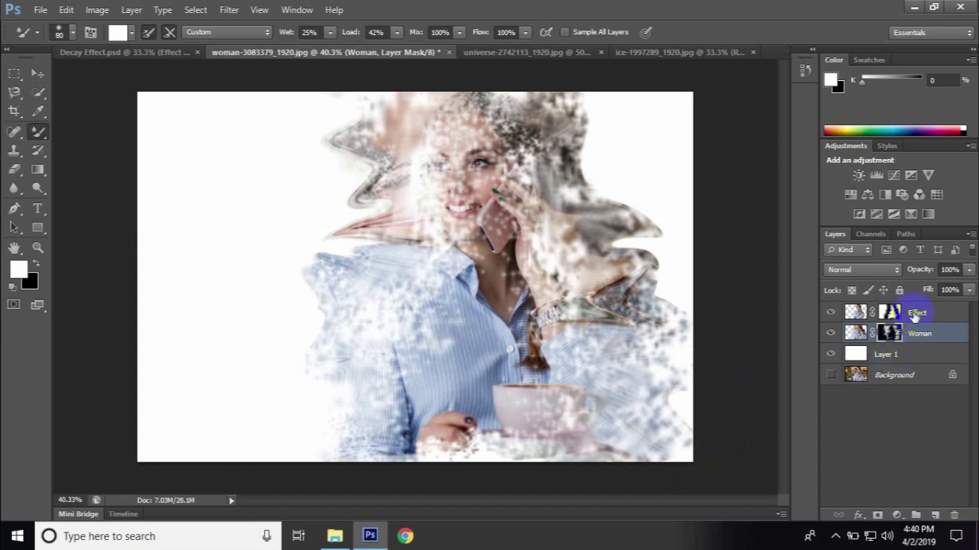
Target the Effect layer's mask and paint over the hair
left_click(914, 315)
left_click(891, 315)
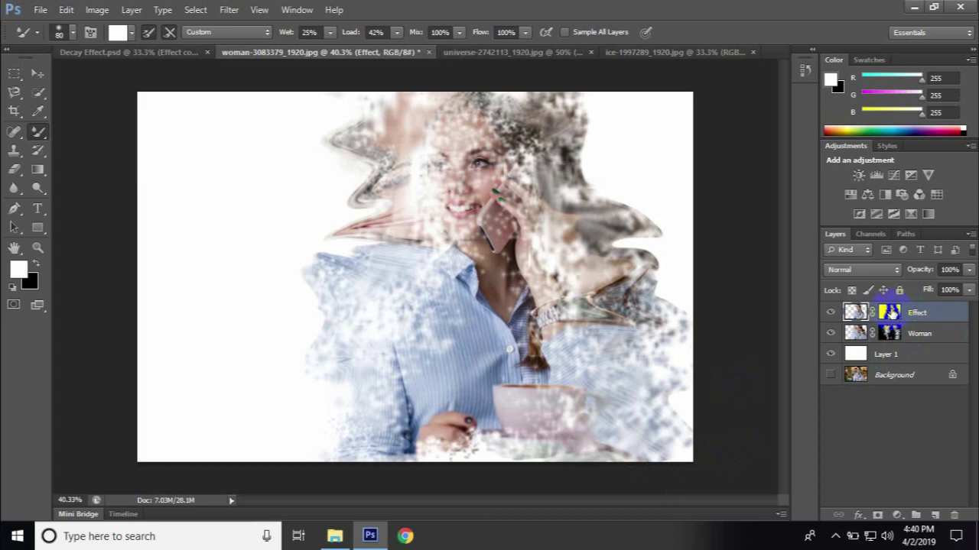
left_click(890, 312)
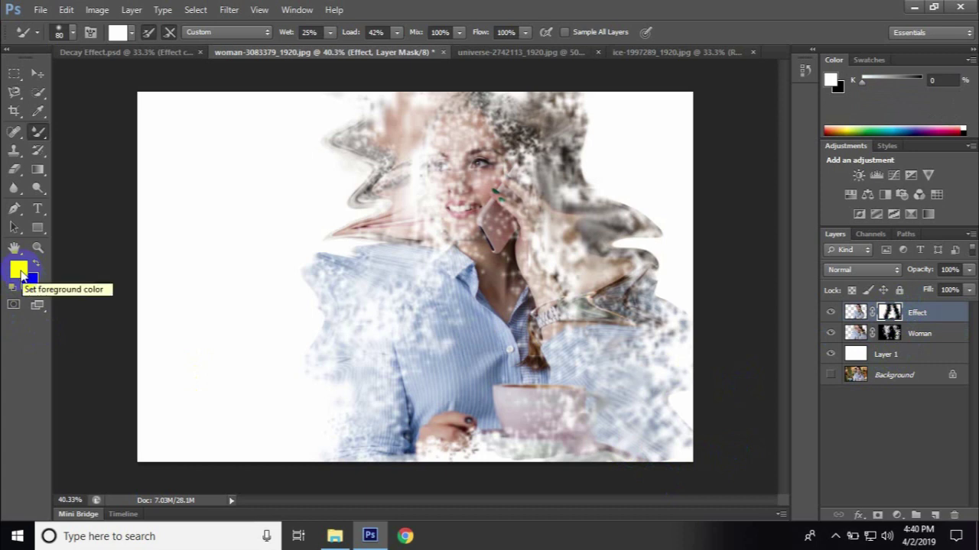
left_click_drag(435, 153, 463, 138)
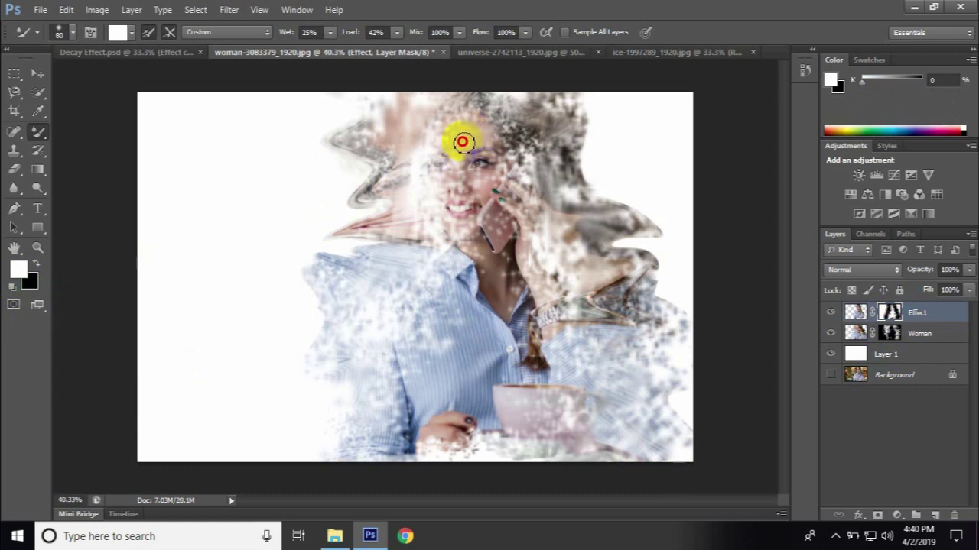
Switch from the Mixer Brush back to the standard Brush Tool
right_click(49, 133)
left_click_drag(44, 134, 88, 136)
left_click(88, 134)
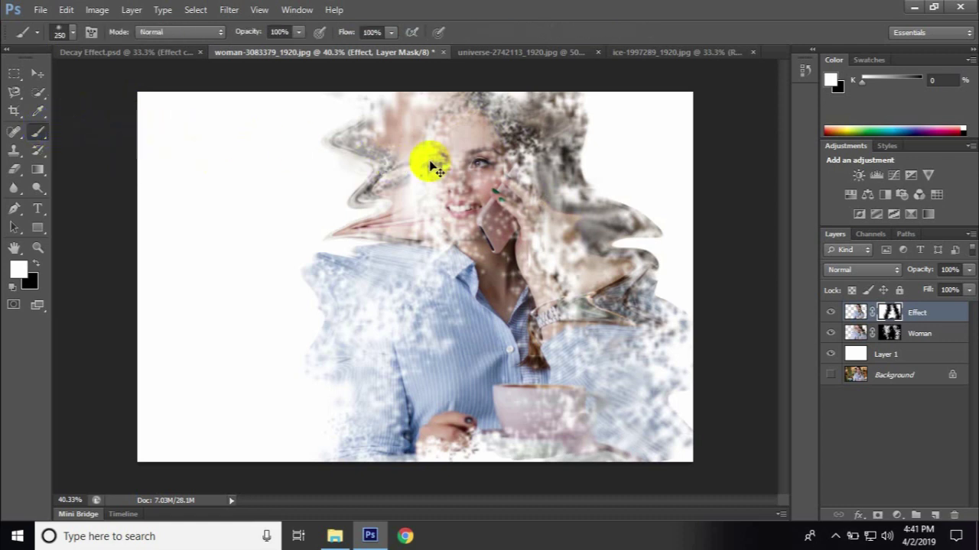
left_click(42, 136)
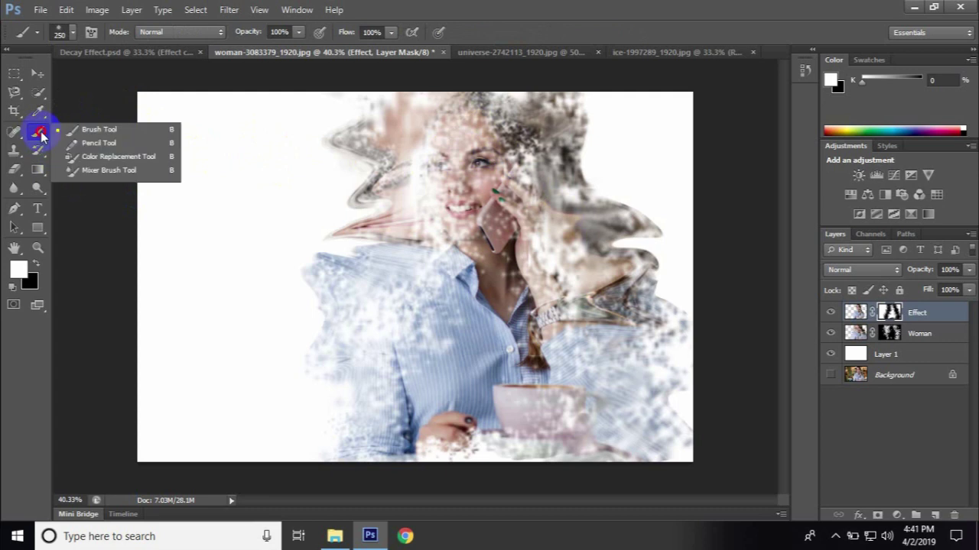
Choose the soft round 30 px brush tip in the Brush panel
left_click(90, 33)
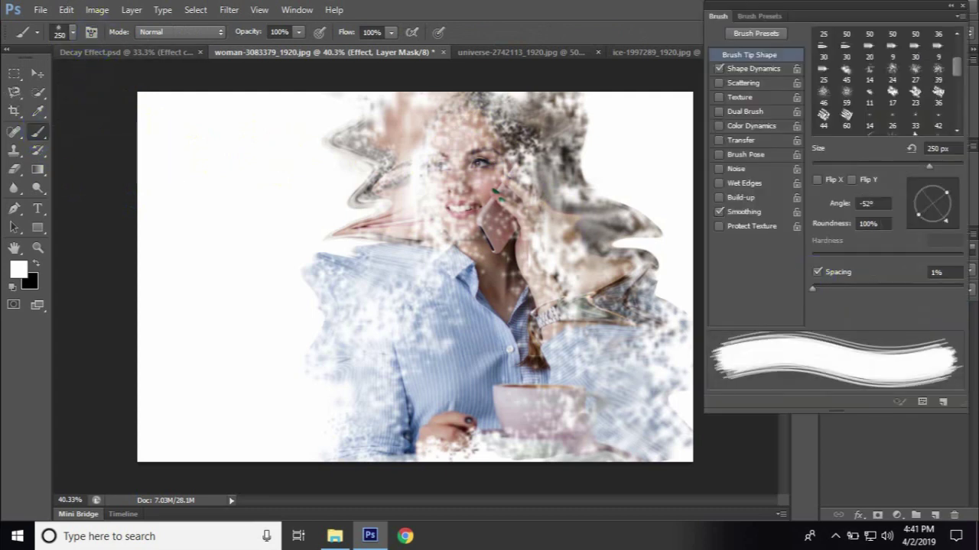
scroll(912, 69, "up", 3)
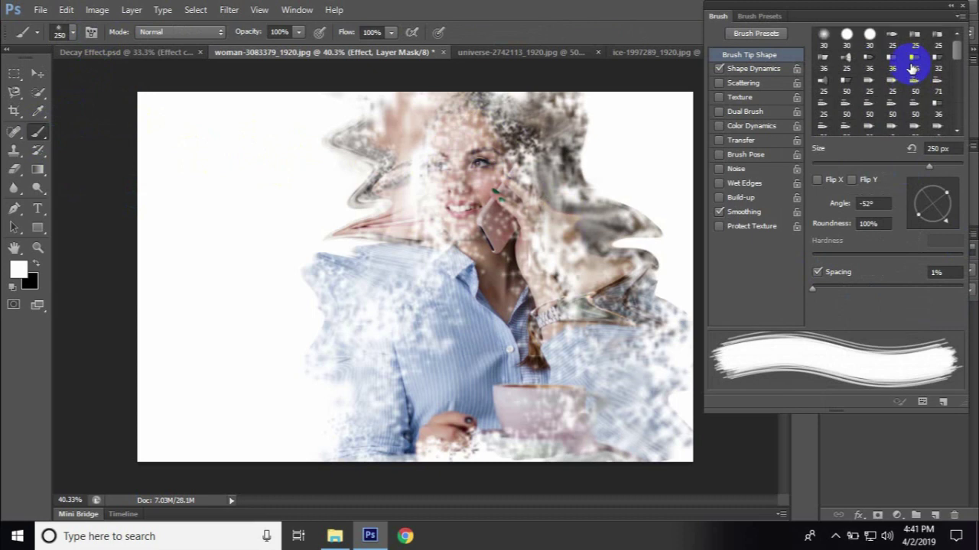
left_click(825, 34)
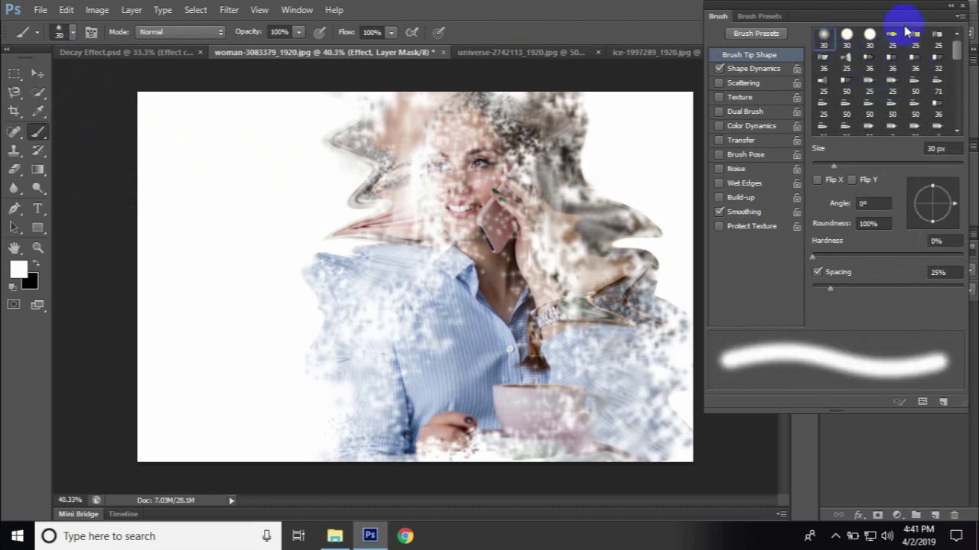
left_click(962, 6)
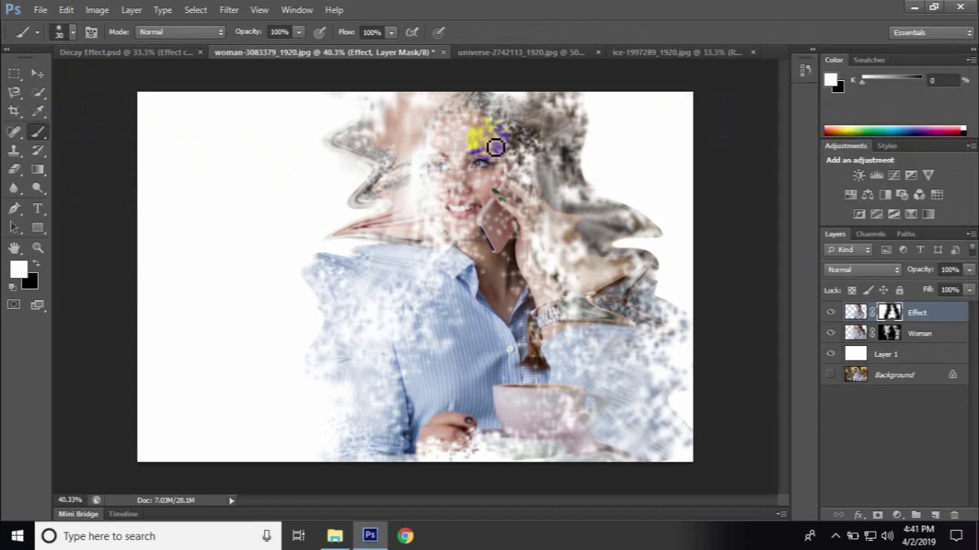
Paint the Effect mask at 175 px to restore the face, sleeve, watch, phone and cup
mouse_move(493, 147)
left_mouse_down()
mouse_move(476, 135)
mouse_move(484, 162)
mouse_move(465, 127)
mouse_move(430, 178)
mouse_move(462, 195)
mouse_move(465, 209)
mouse_move(465, 256)
mouse_move(426, 354)
mouse_move(417, 437)
mouse_move(459, 426)
mouse_move(448, 448)
mouse_move(535, 349)
mouse_move(508, 351)
mouse_move(557, 321)
mouse_move(546, 306)
mouse_move(553, 284)
mouse_move(535, 299)
mouse_move(495, 230)
mouse_move(502, 207)
mouse_move(485, 169)
mouse_move(502, 114)
mouse_move(477, 105)
left_mouse_up()
key("bracketright")
key("bracketright")
key("bracketright")
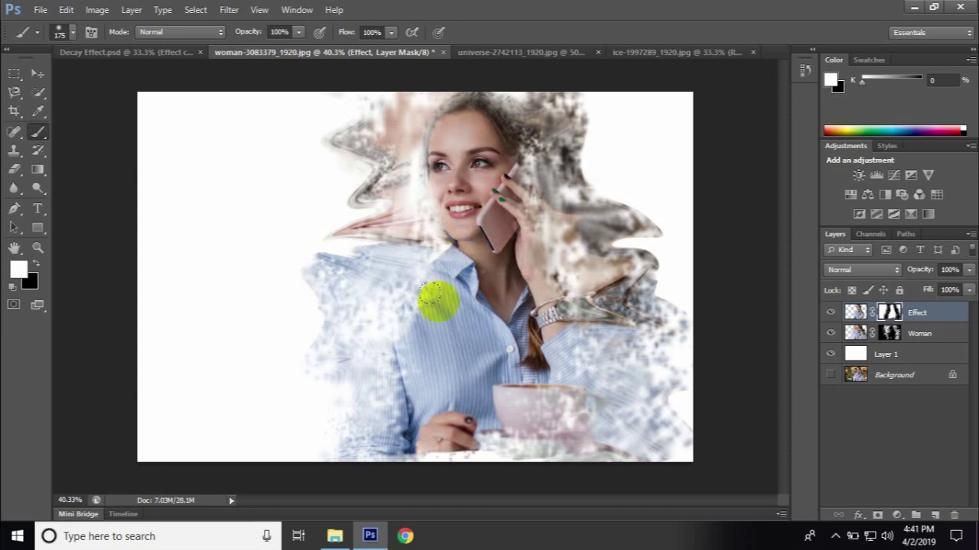
mouse_move(566, 367)
left_mouse_down()
mouse_move(563, 313)
mouse_move(507, 207)
mouse_move(507, 157)
mouse_move(517, 170)
mouse_move(533, 144)
left_mouse_up()
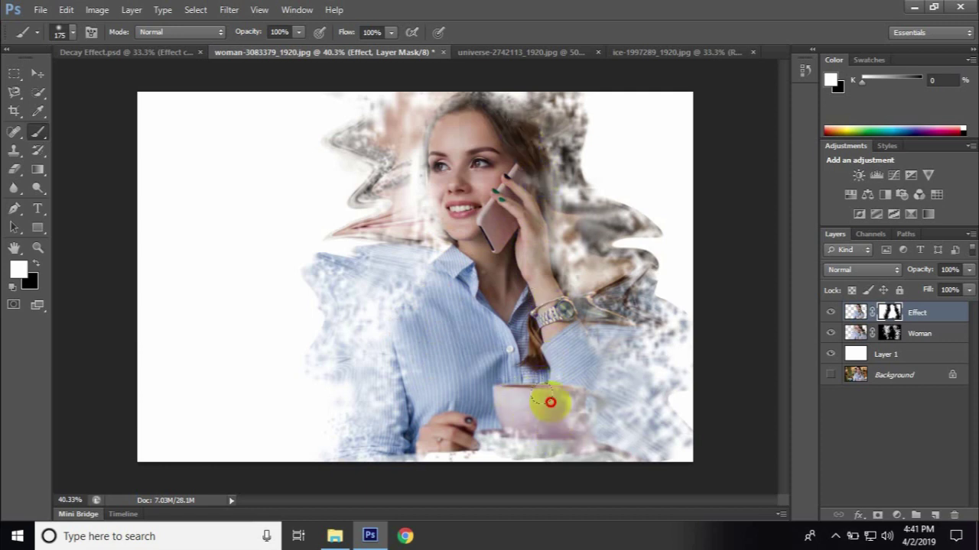
left_click(706, 399)
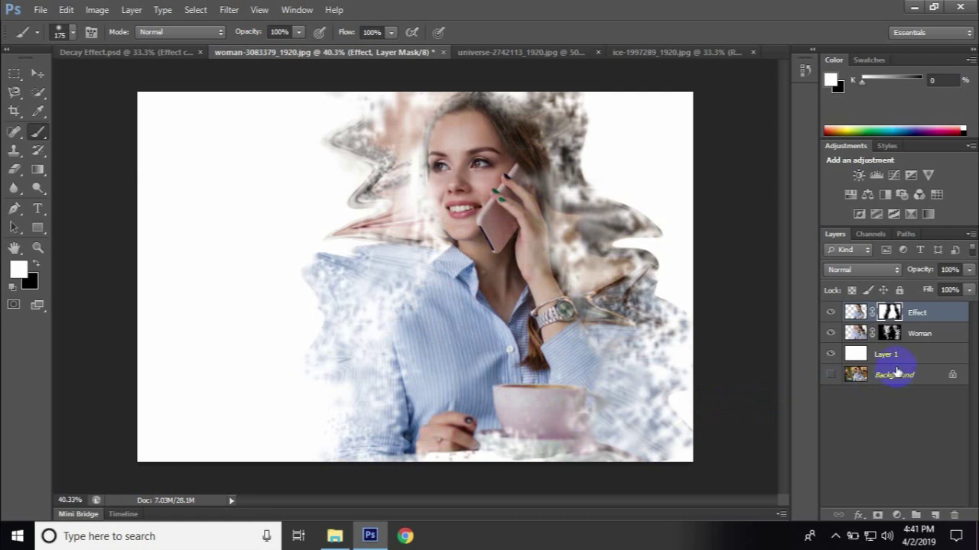
left_click(895, 334)
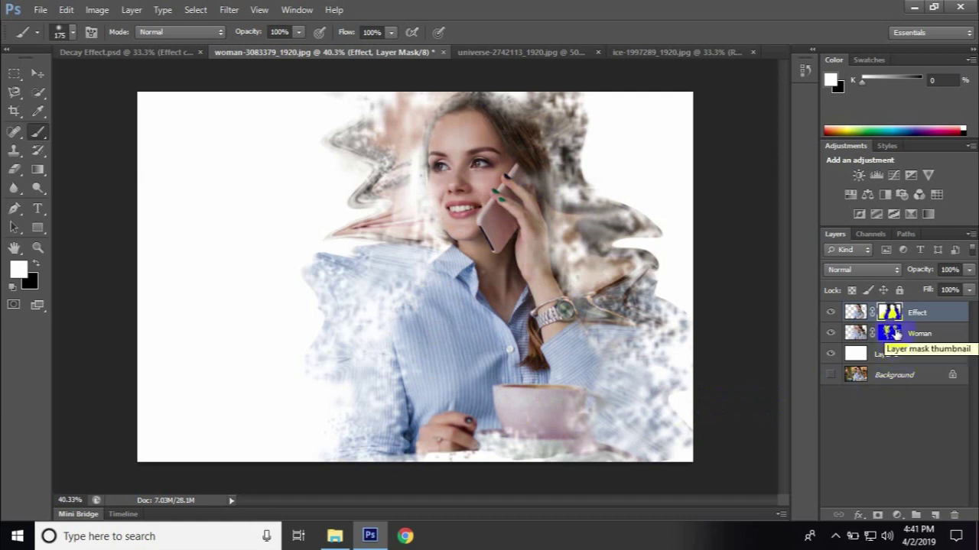
left_click(647, 323)
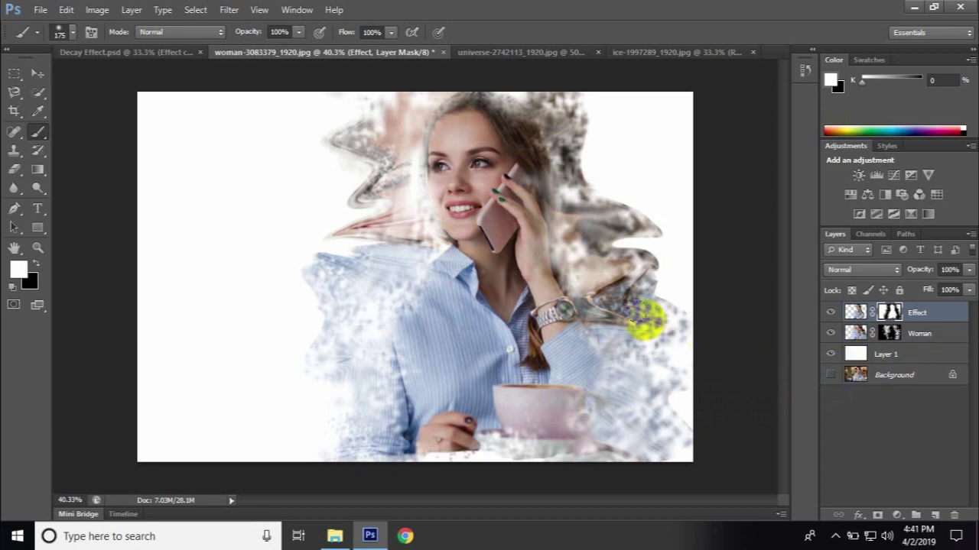
Drag the universe nebula image into the woman document as Layer 2 with the Move tool
left_click(520, 54)
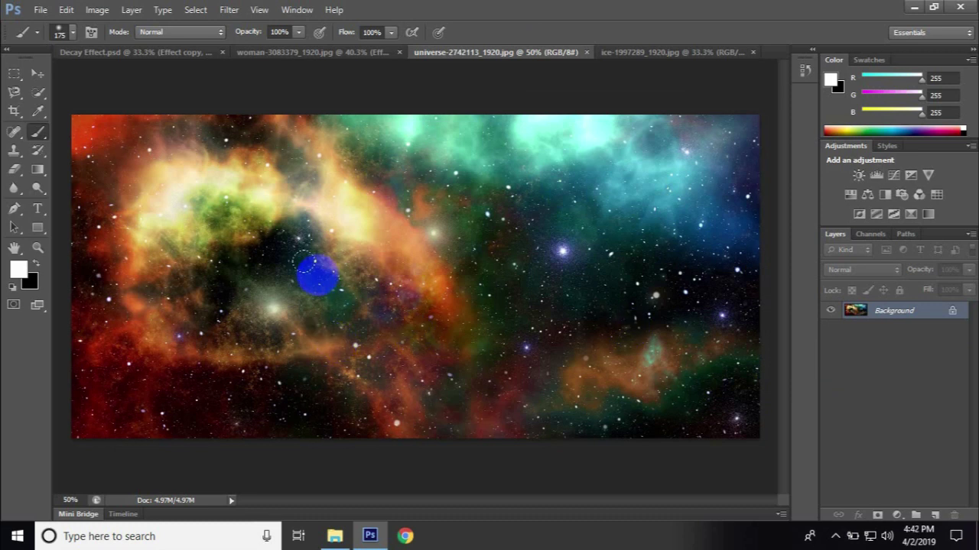
left_click(36, 74)
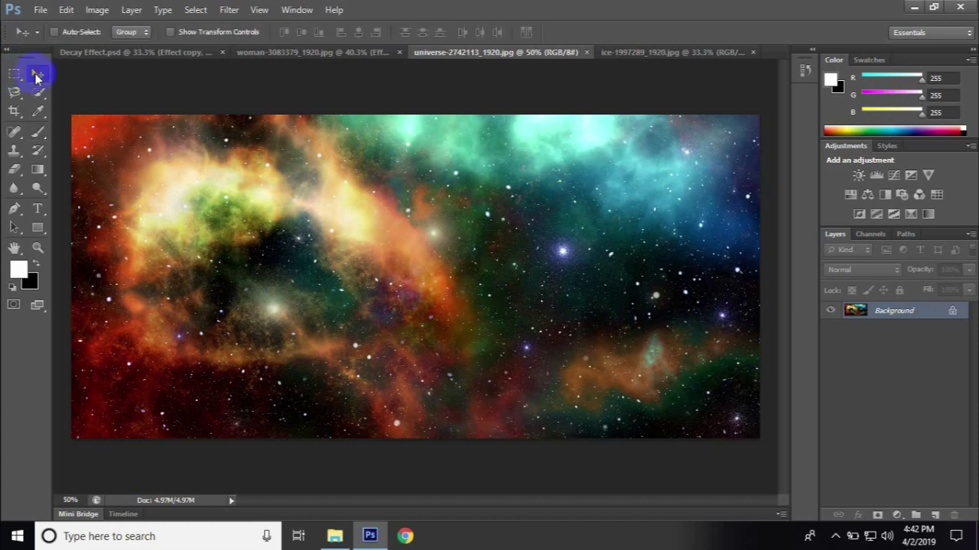
mouse_move(517, 323)
left_mouse_down()
mouse_move(337, 55)
mouse_move(454, 277)
mouse_move(482, 300)
left_mouse_up()
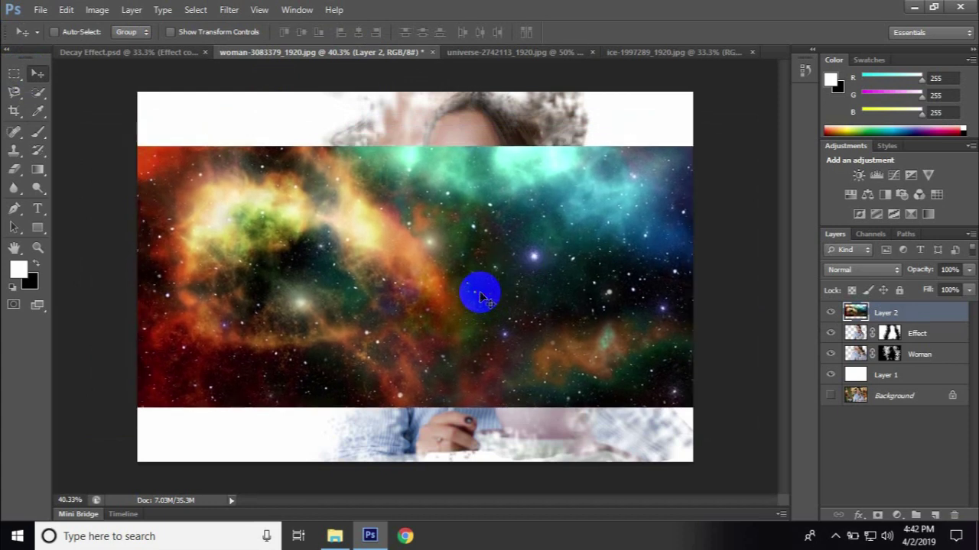
Free-transform Layer 2 to about 142.6% so the nebula fills the canvas
key("ctrl+t")
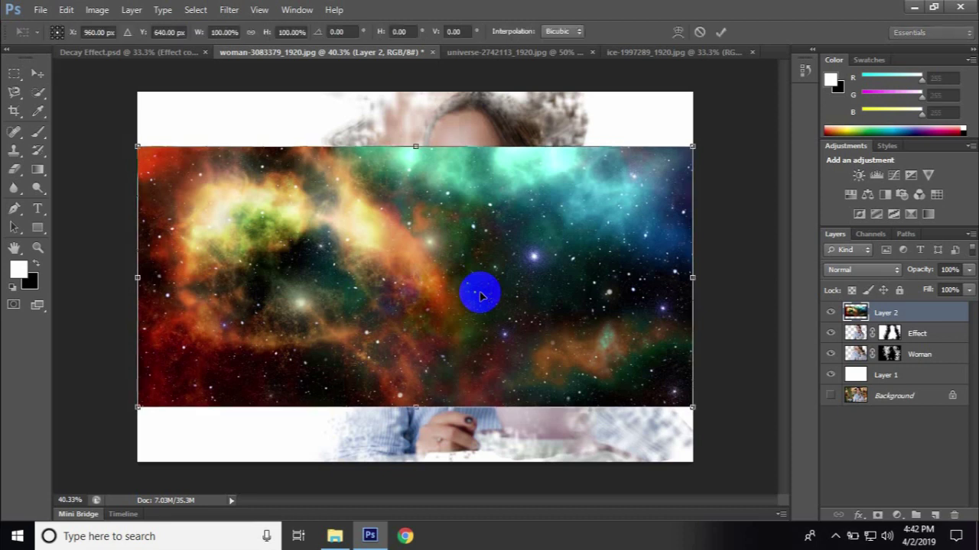
left_click(692, 408)
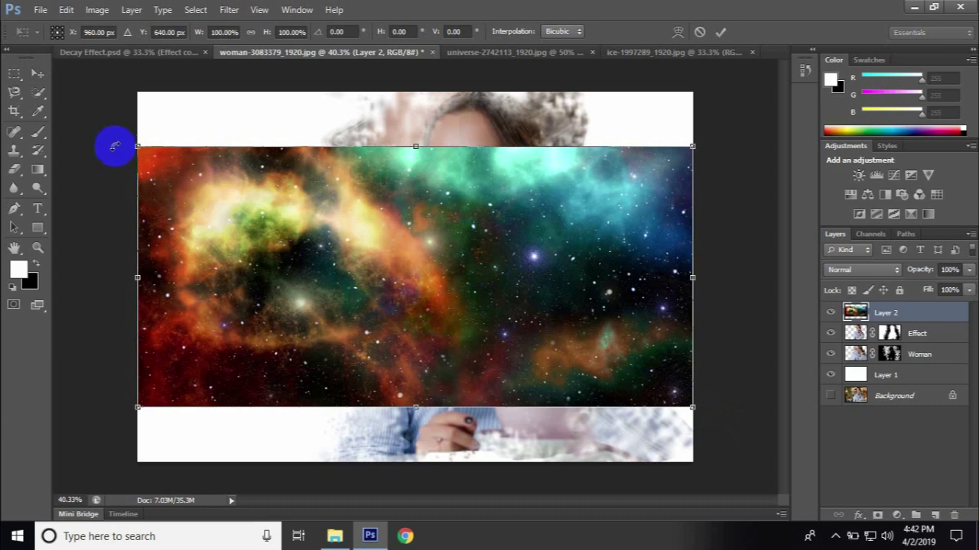
left_click(434, 132)
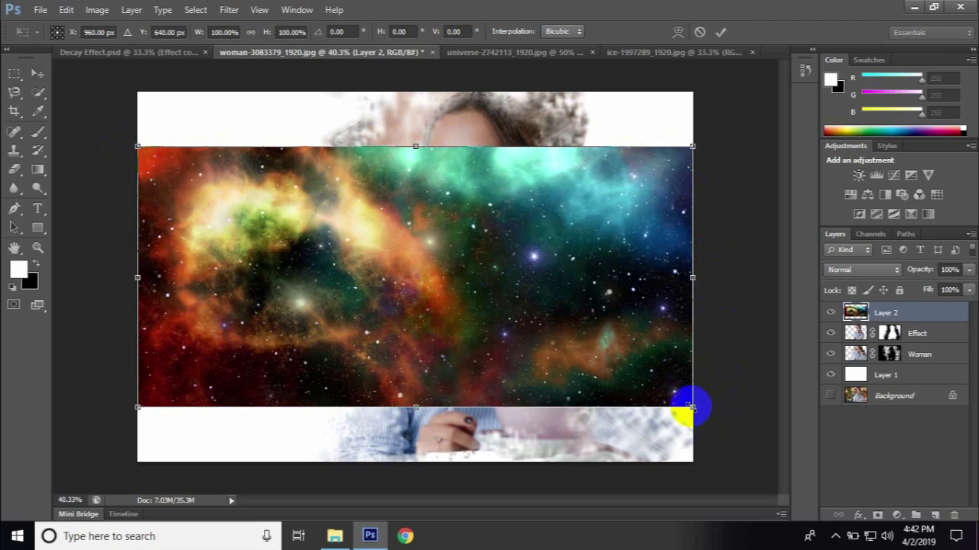
left_click_drag(690, 408, 783, 512)
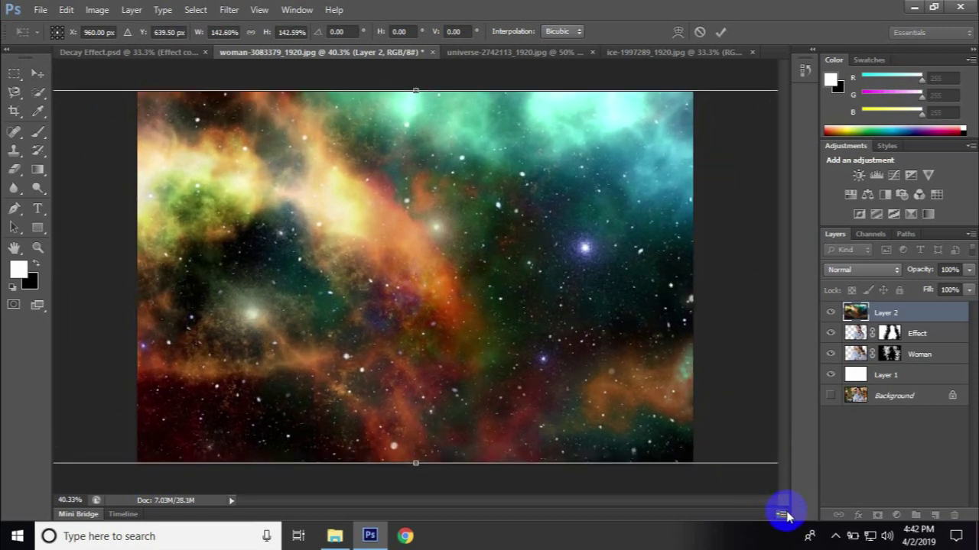
left_click(721, 33)
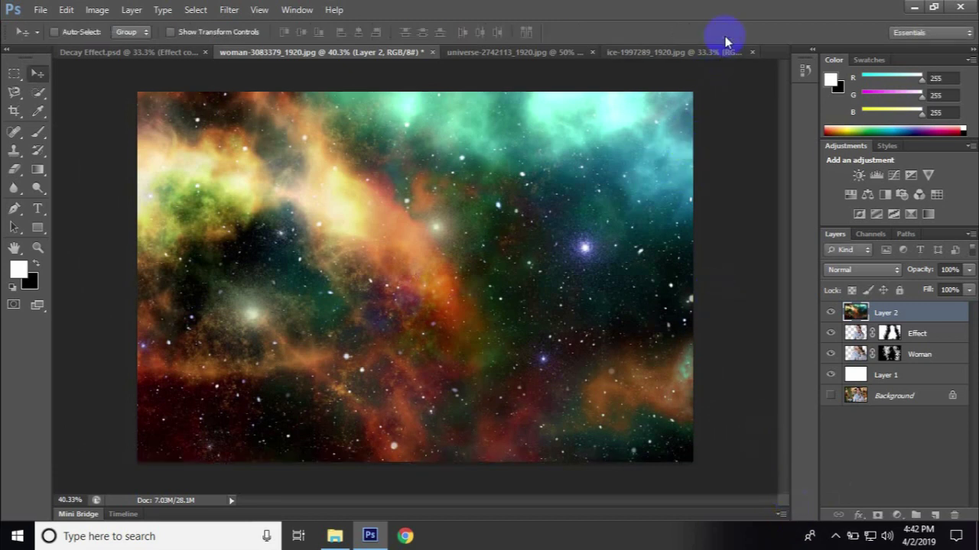
Set Layer 2's blend mode to Overlay, then view the ice-1997289 document
left_click(883, 275)
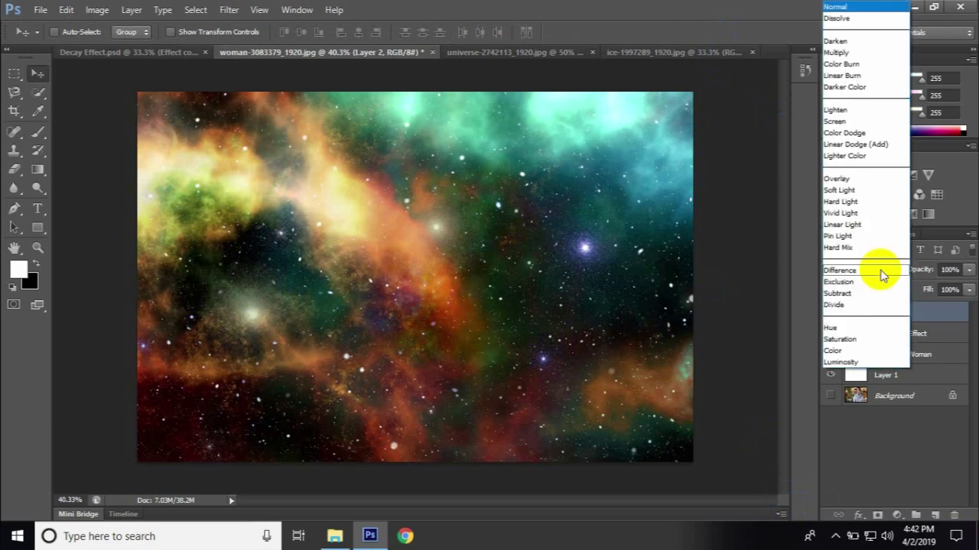
left_click(856, 179)
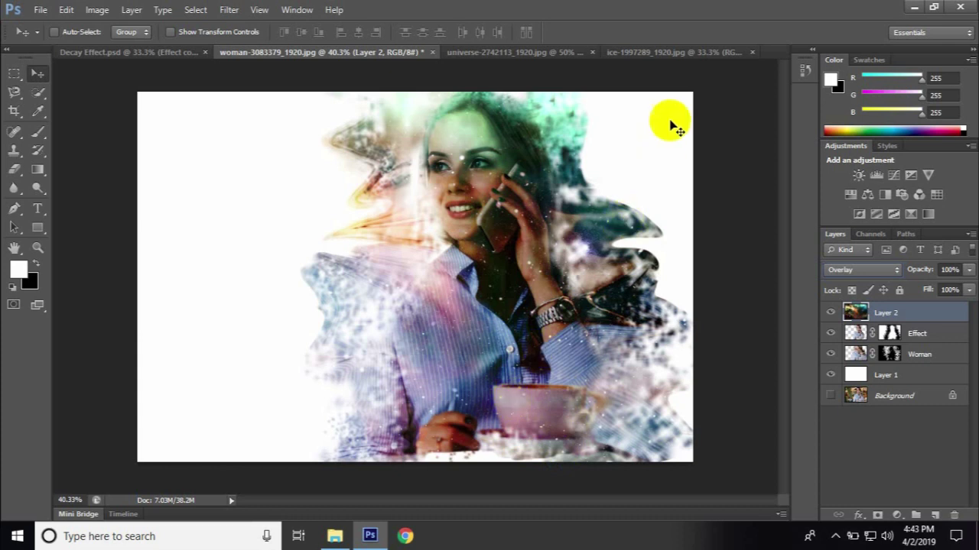
left_click(646, 57)
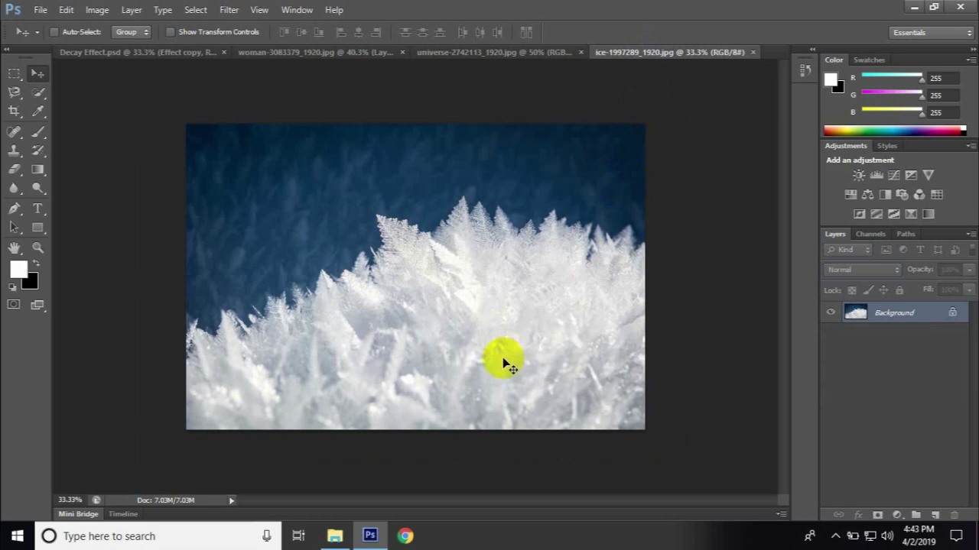
Drag the ice crystals image into the woman document as Layer 3
left_click(40, 76)
left_click_drag(470, 375, 302, 57)
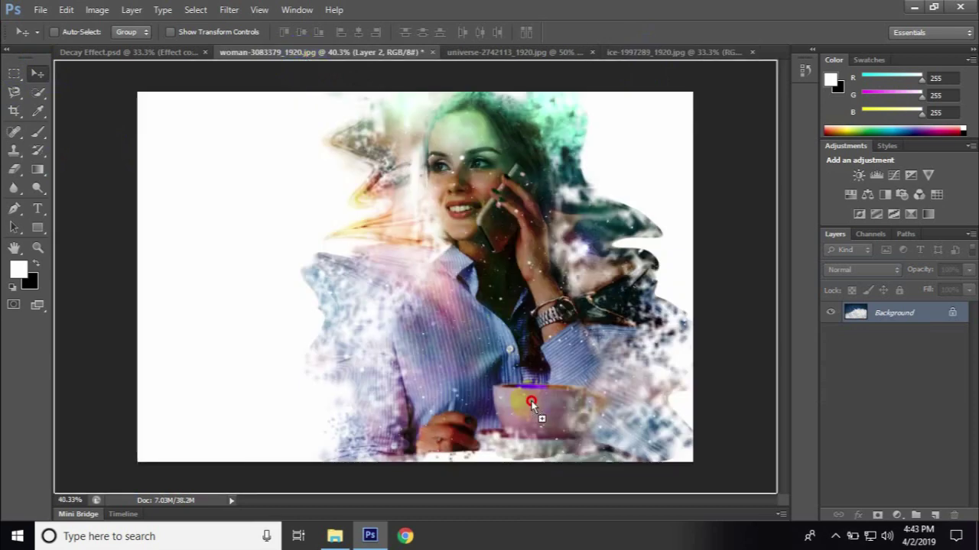
mouse_move(302, 57)
left_mouse_down()
mouse_move(533, 412)
mouse_move(481, 411)
left_mouse_up()
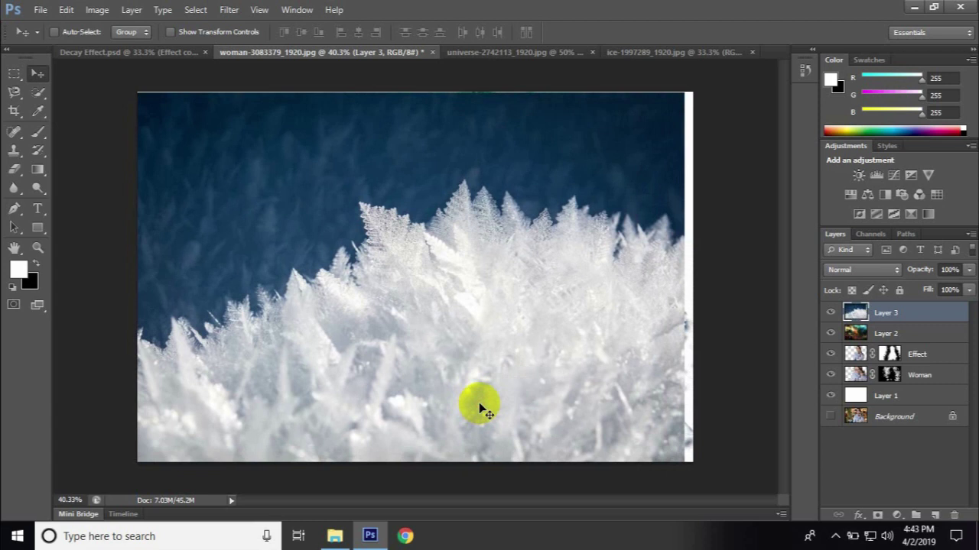
Scale the ice layer to about 18% and place it near the bottom beside the cup
key("ctrl+t")
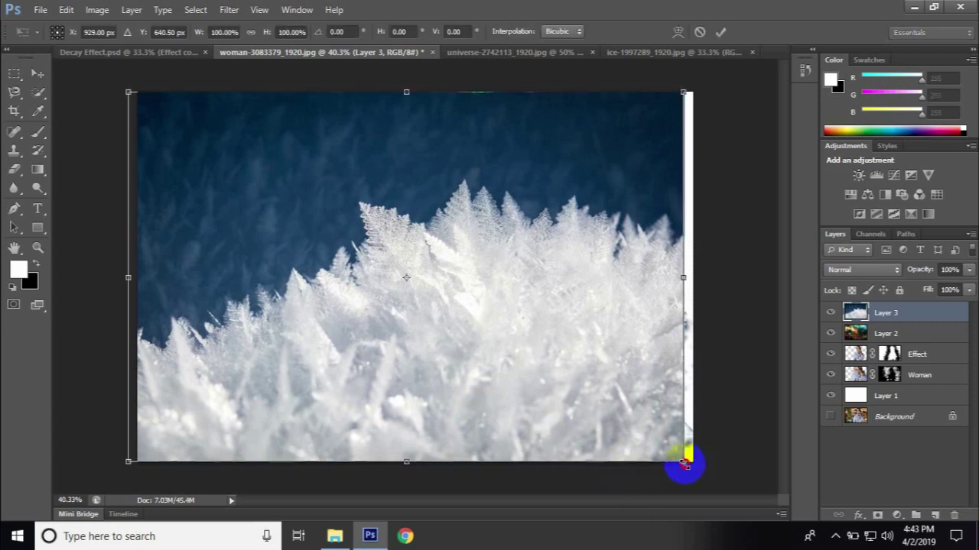
left_click_drag(684, 462, 489, 346)
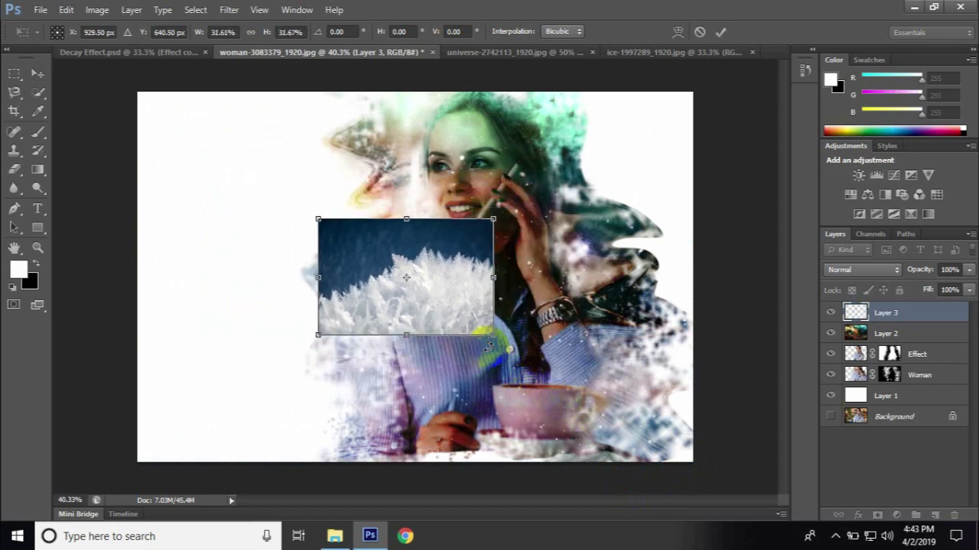
left_click_drag(405, 269, 551, 407)
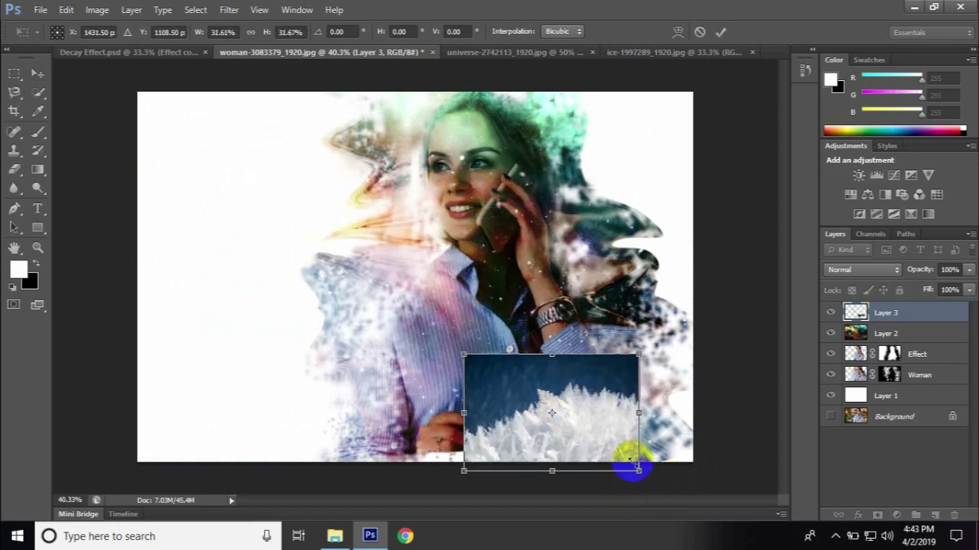
left_click_drag(638, 470, 561, 432)
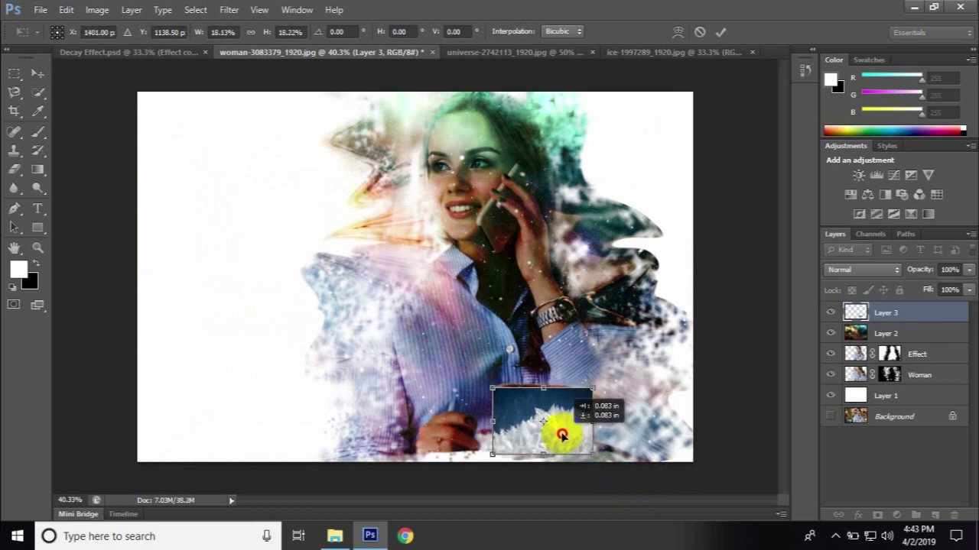
left_click(721, 32)
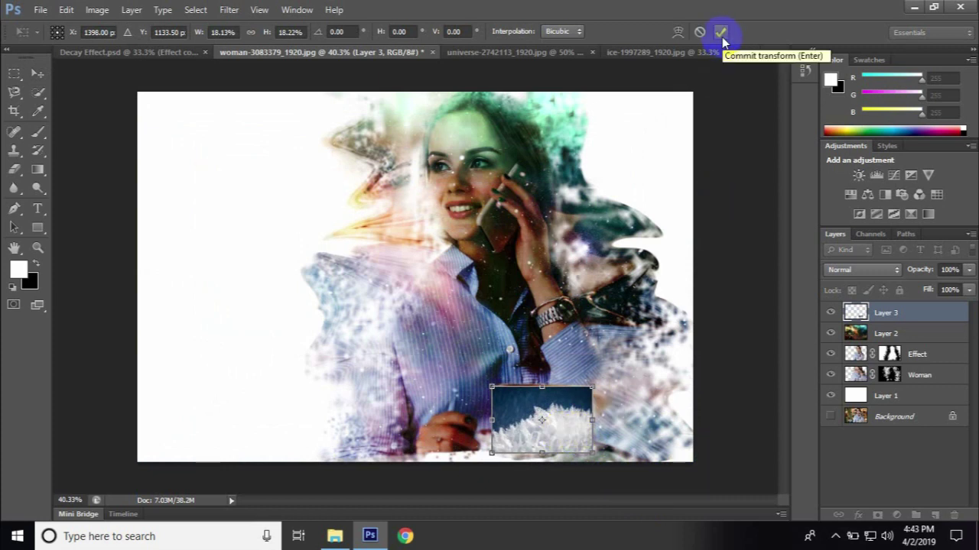
left_click(722, 36)
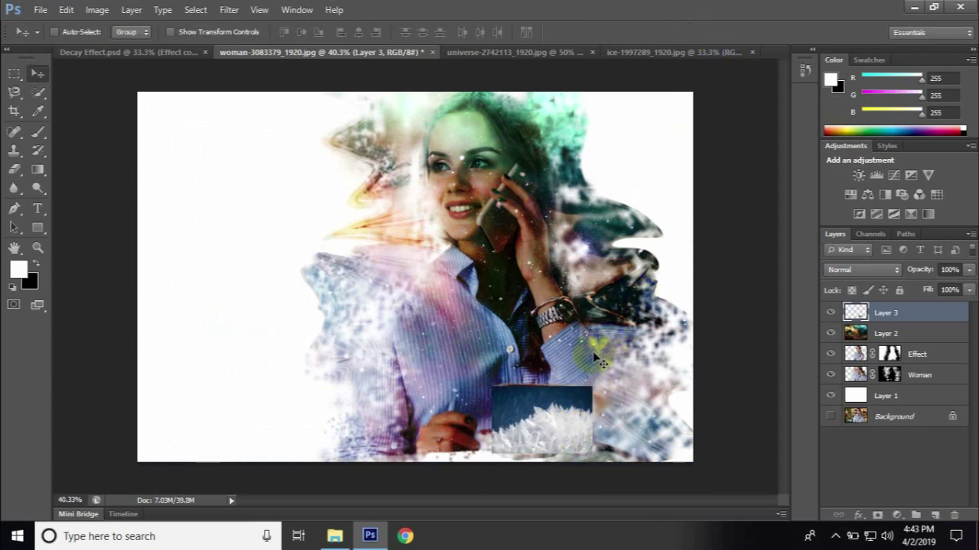
Give Layer 3 a black hide-all mask and make the mask the paint target
scroll(592, 351, "up", 1)
scroll(593, 352, "up", 2)
scroll(593, 352, "up", 2)
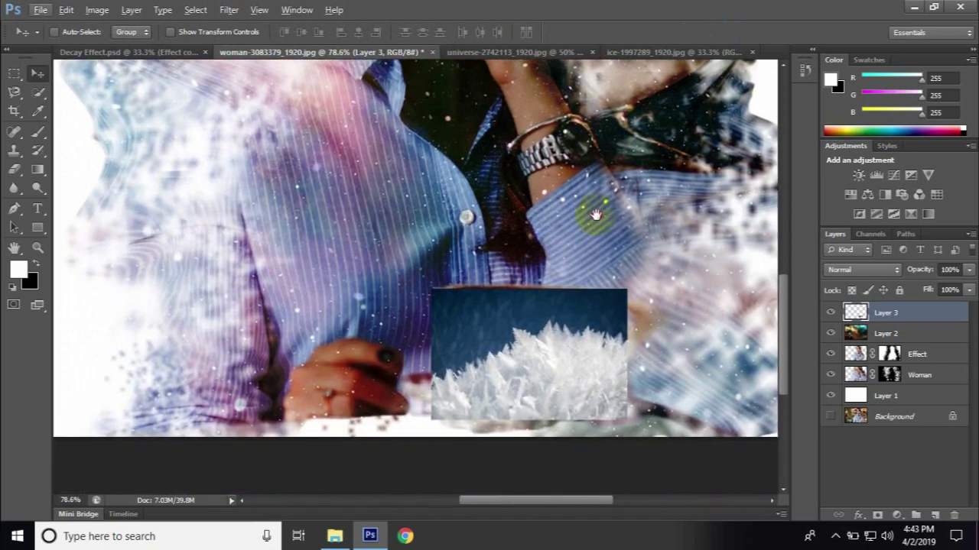
left_click_drag(594, 359, 595, 210)
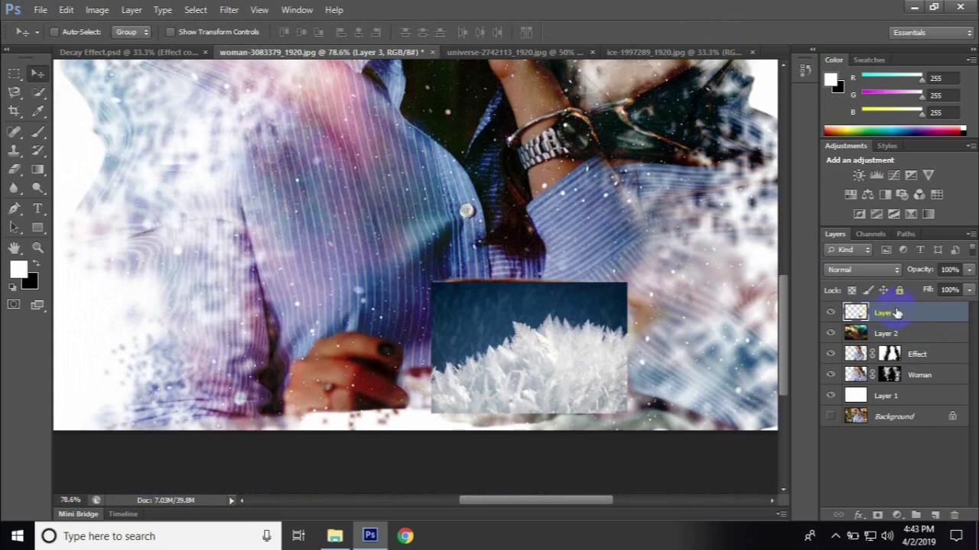
left_click(877, 518, "alt")
left_click(889, 312)
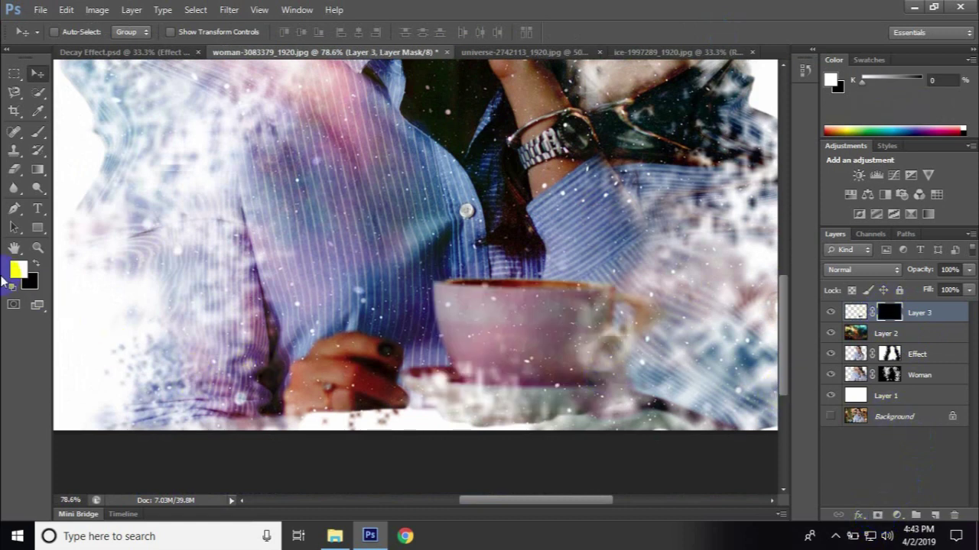
Paint white over the cup with the Brush so ice crystals fill it
left_click(39, 130)
left_click(62, 36)
left_click(556, 368)
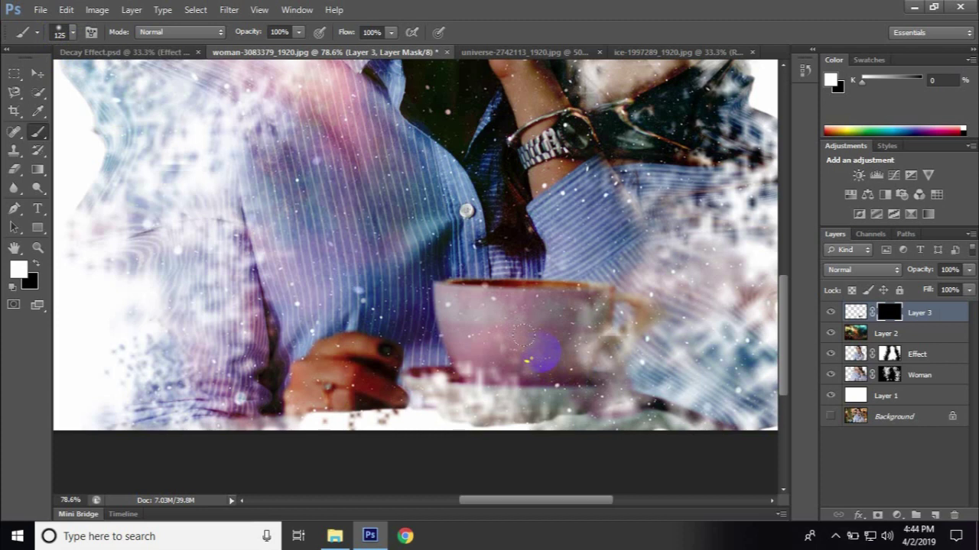
mouse_move(529, 348)
left_mouse_down()
mouse_move(547, 369)
mouse_move(507, 376)
mouse_move(524, 354)
mouse_move(500, 379)
mouse_move(546, 349)
mouse_move(497, 372)
mouse_move(530, 344)
mouse_move(561, 349)
mouse_move(568, 334)
mouse_move(573, 373)
mouse_move(517, 389)
mouse_move(553, 389)
mouse_move(500, 402)
mouse_move(466, 385)
mouse_move(530, 399)
mouse_move(572, 354)
mouse_move(524, 338)
mouse_move(477, 360)
mouse_move(572, 342)
mouse_move(553, 389)
mouse_move(576, 343)
mouse_move(563, 334)
mouse_move(601, 328)
left_mouse_up()
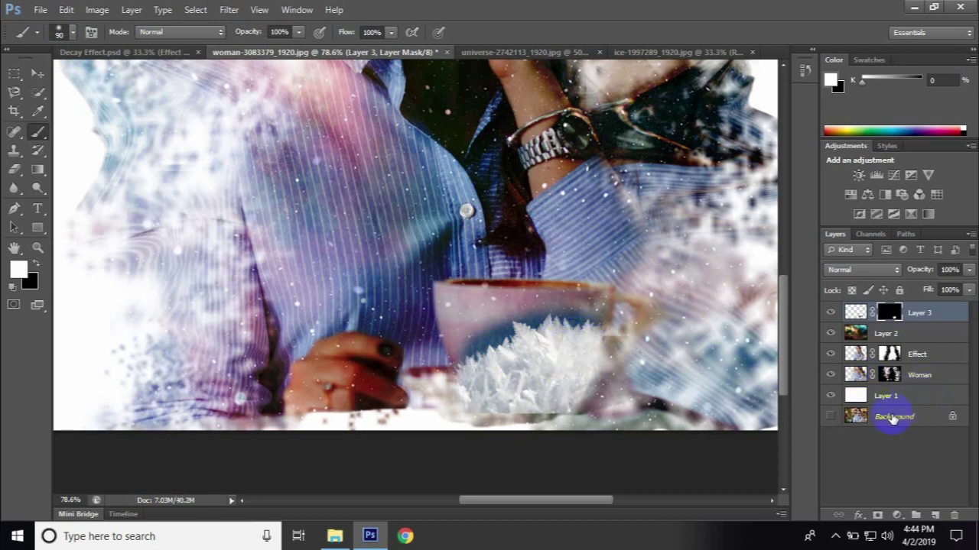
scroll(621, 318, "down", 5)
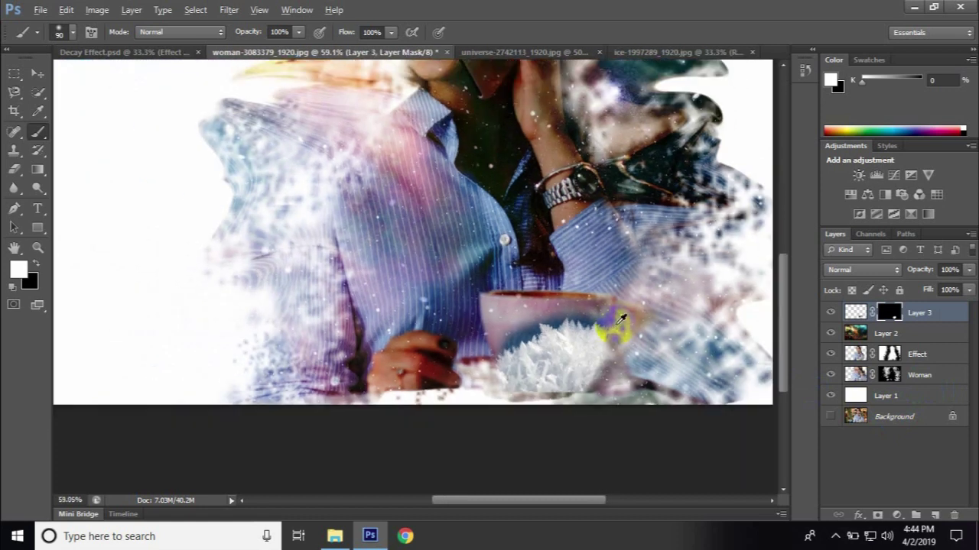
scroll(621, 318, "down", 1)
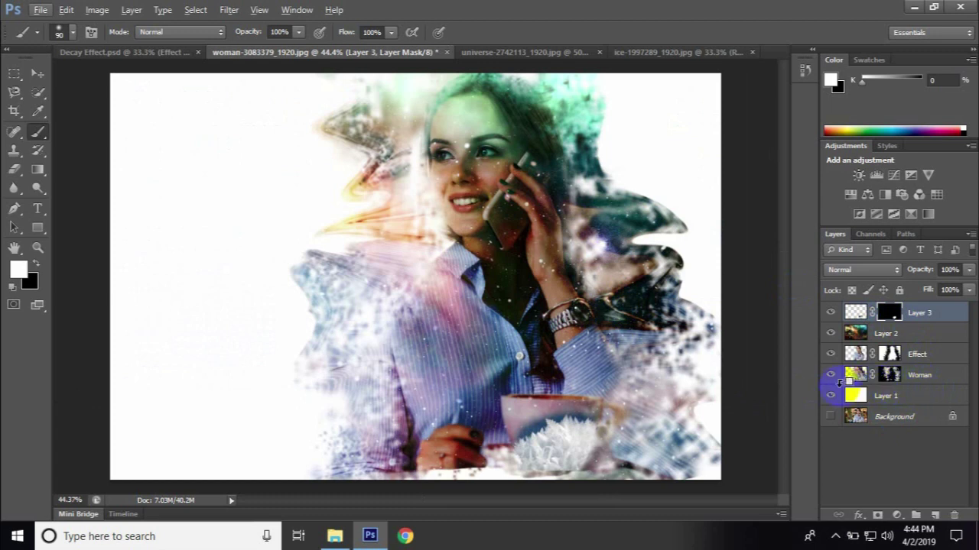
Stamp all visible layers with Ctrl+Shift+Alt+E into a new top layer named MERGED
key("ctrl+shift+alt+e")
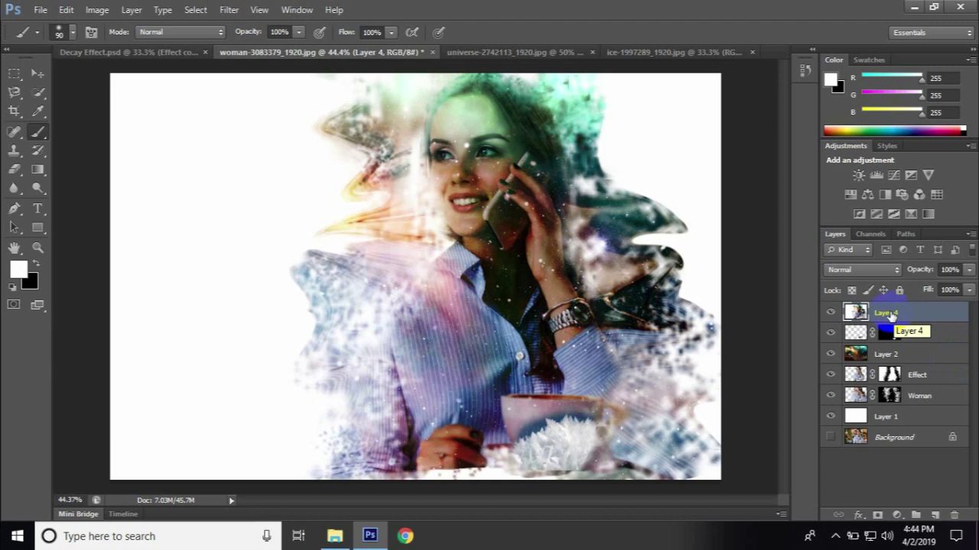
double_click(887, 313)
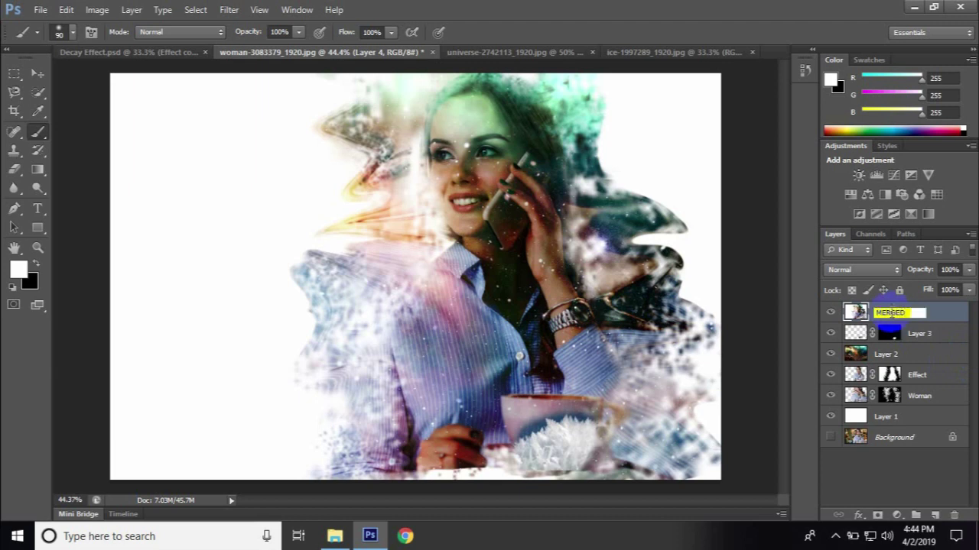
key("Return")
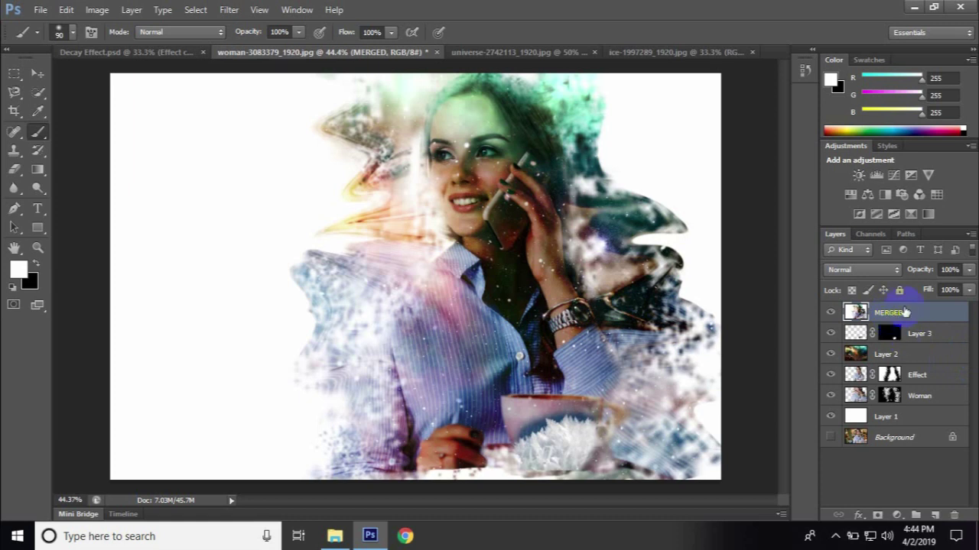
left_click(232, 10)
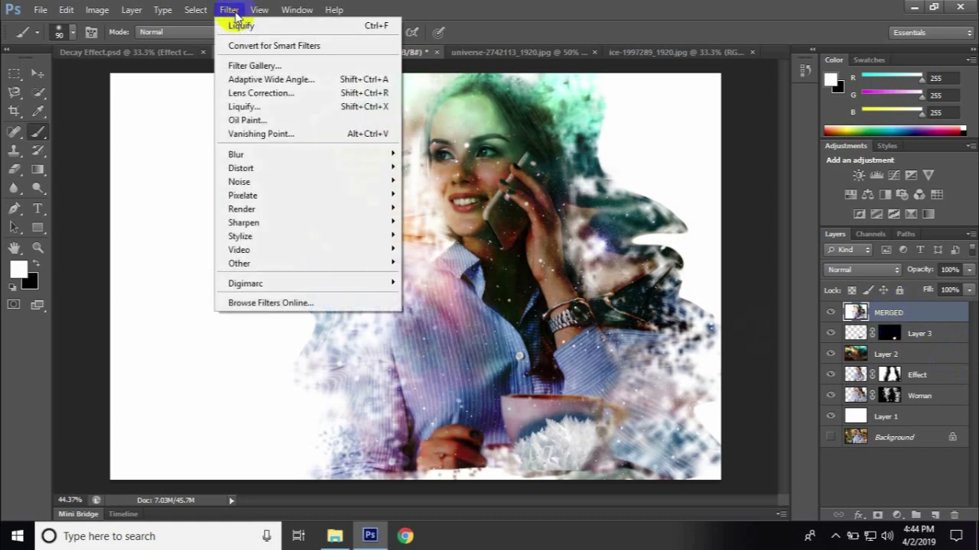
In the Filter Gallery, fit the preview to the image and pick Brush Strokes > Accented Edges
left_click(249, 68)
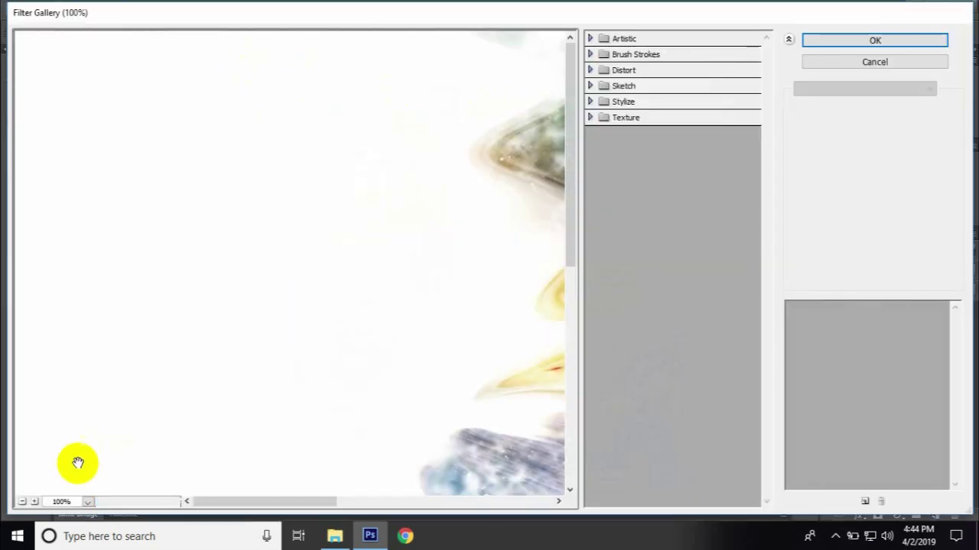
left_click(88, 502)
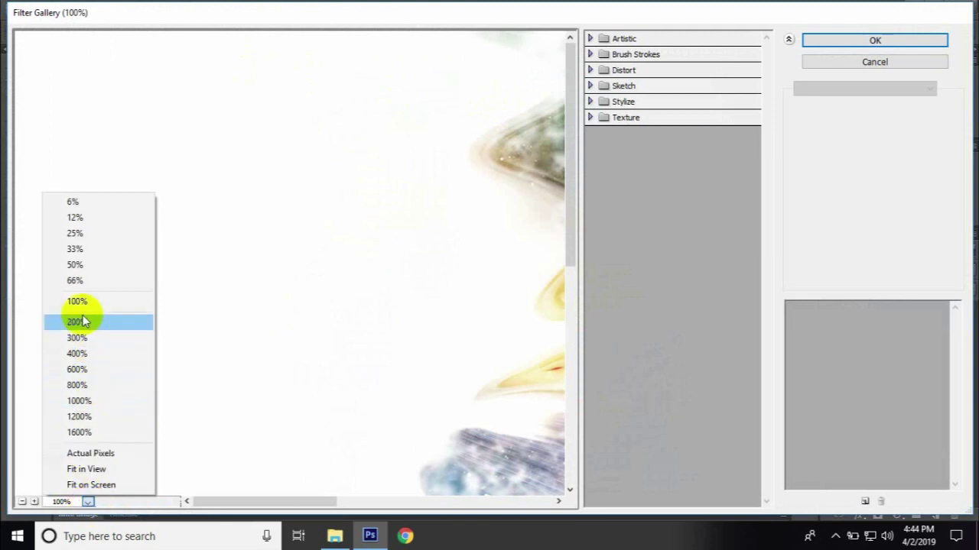
left_click(81, 264)
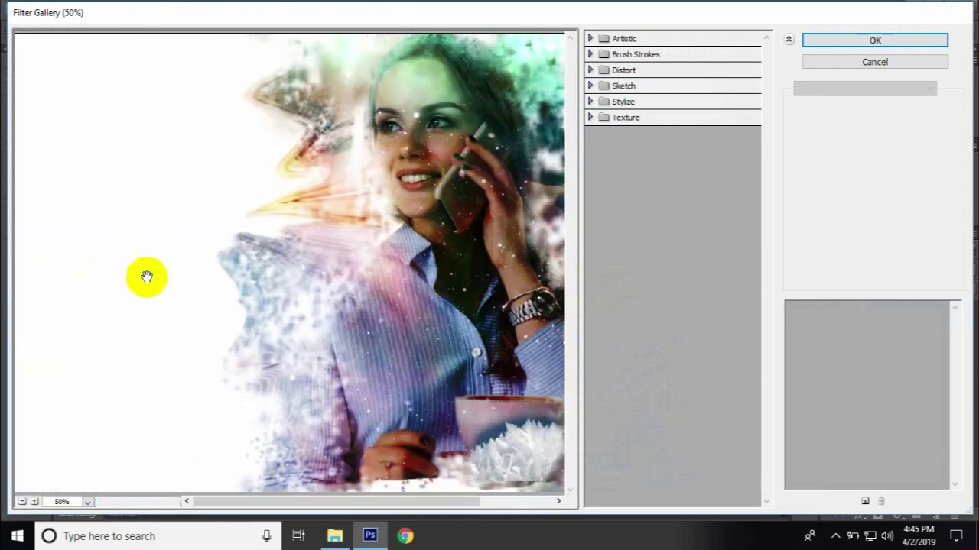
left_click(623, 55)
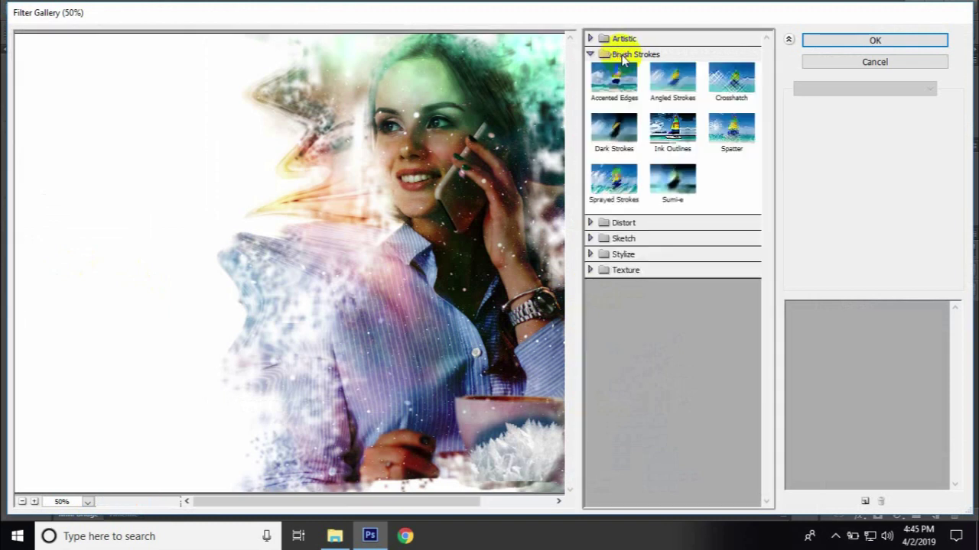
left_click(626, 103)
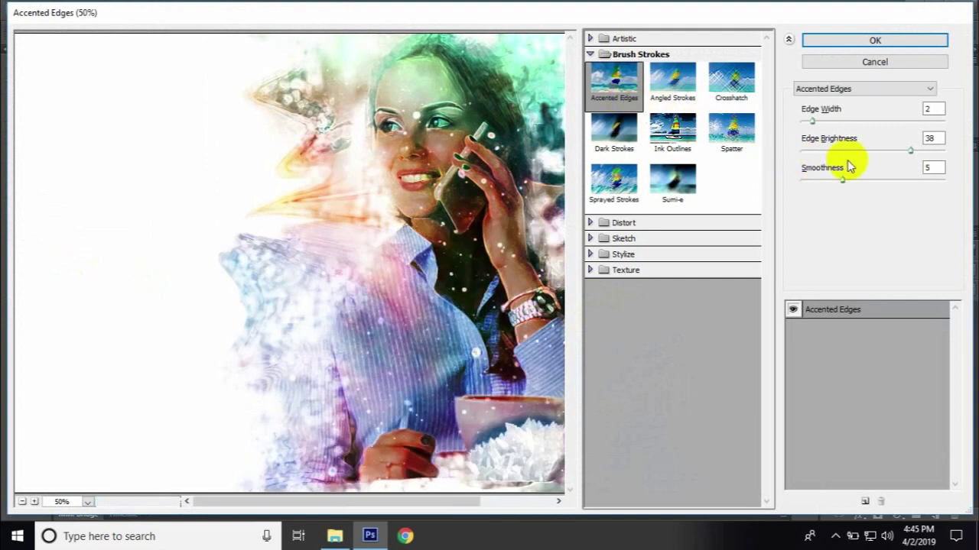
Set Accented Edges to edge width 3, brightness 35, smoothness 2, and apply it
left_click(814, 122)
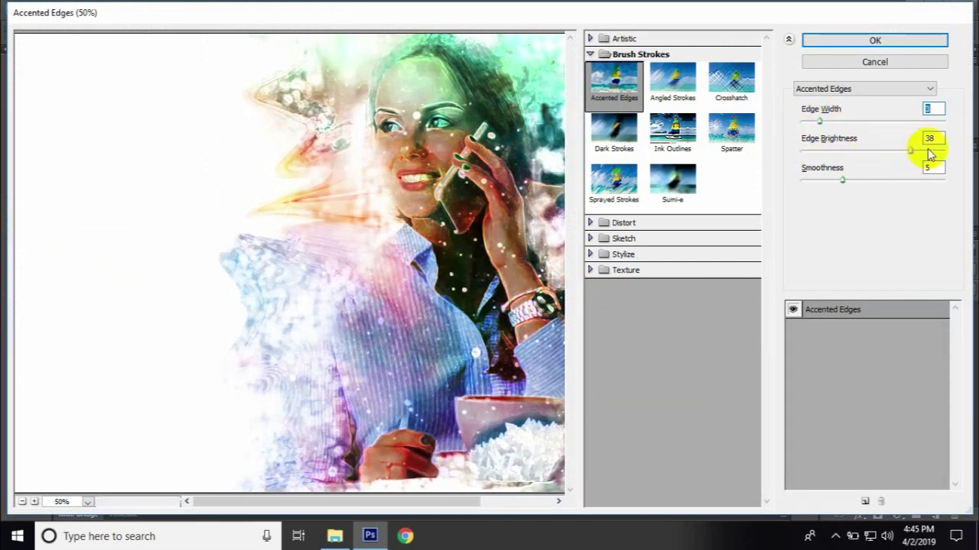
left_click_drag(911, 152, 901, 154)
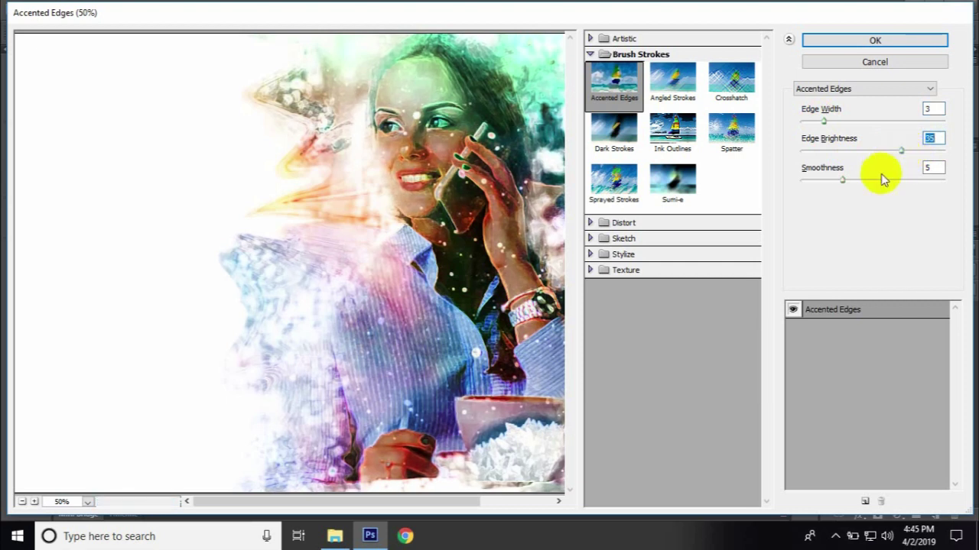
left_click_drag(841, 182, 809, 185)
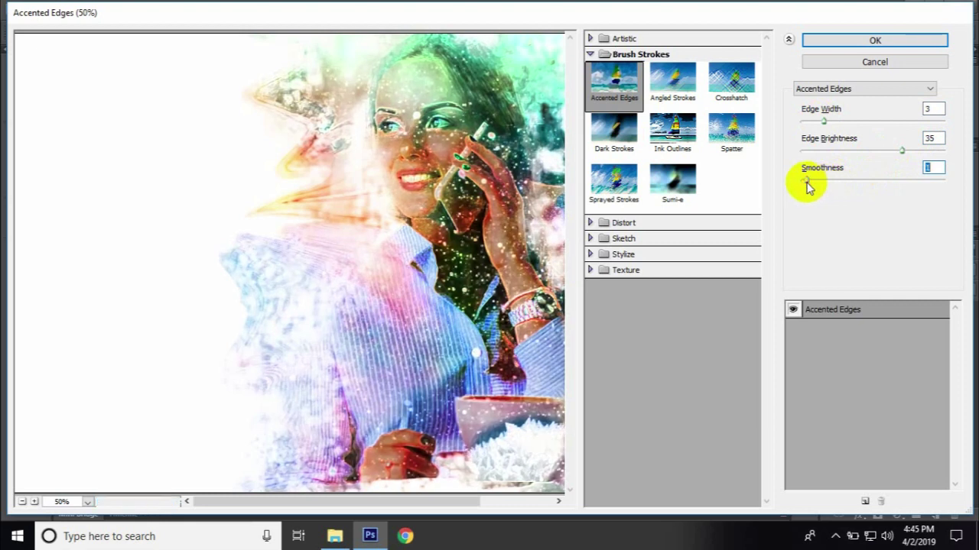
left_click_drag(806, 184, 811, 184)
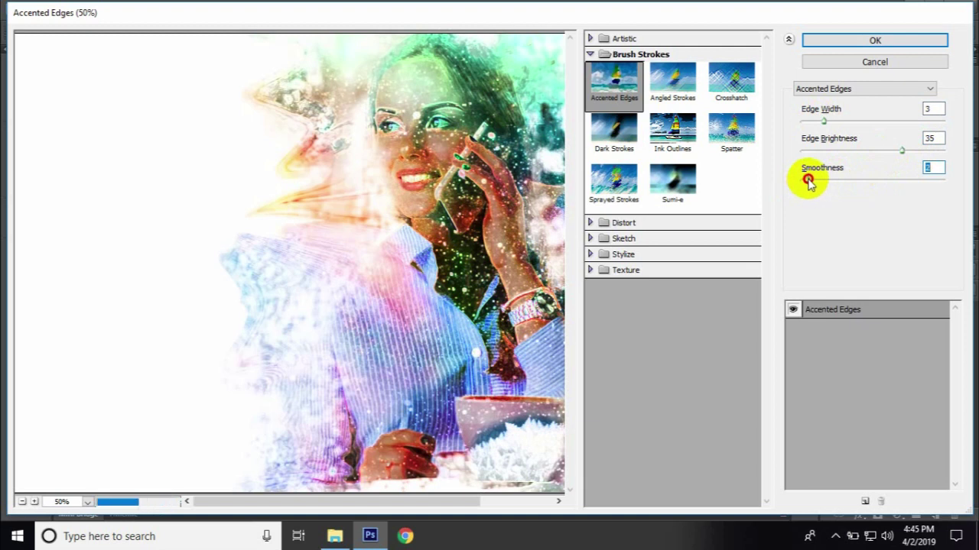
left_click(874, 40)
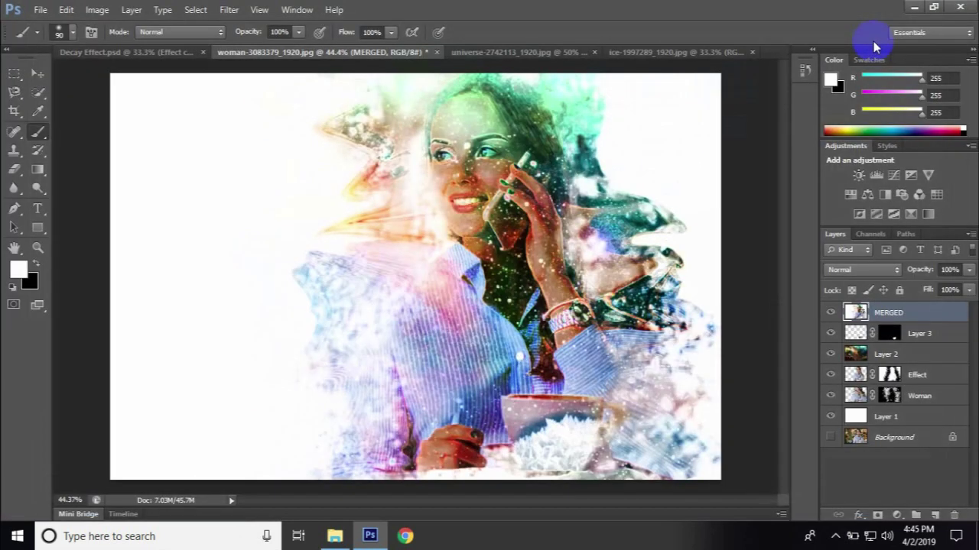
Start a Save As of the image, then cancel it without saving
left_click(891, 394)
left_click(40, 10)
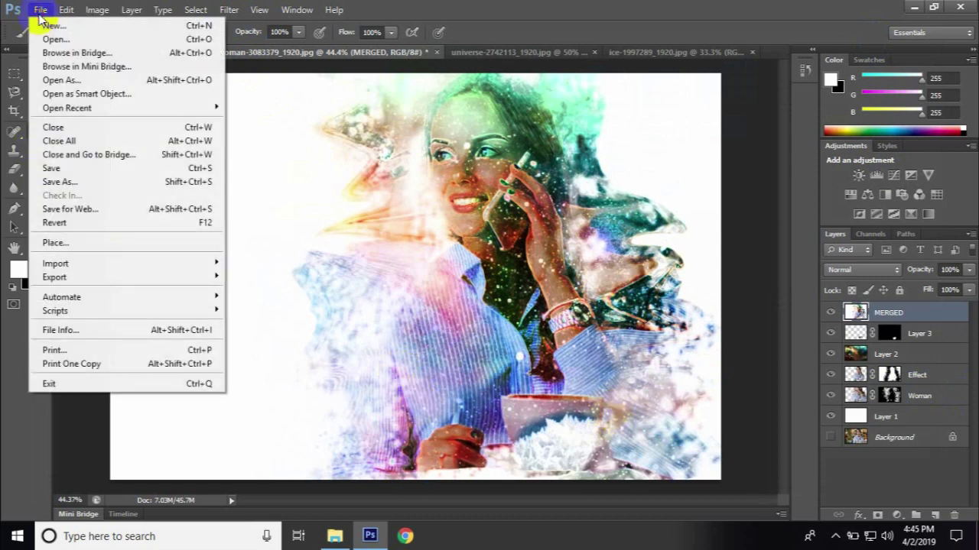
left_click(51, 169)
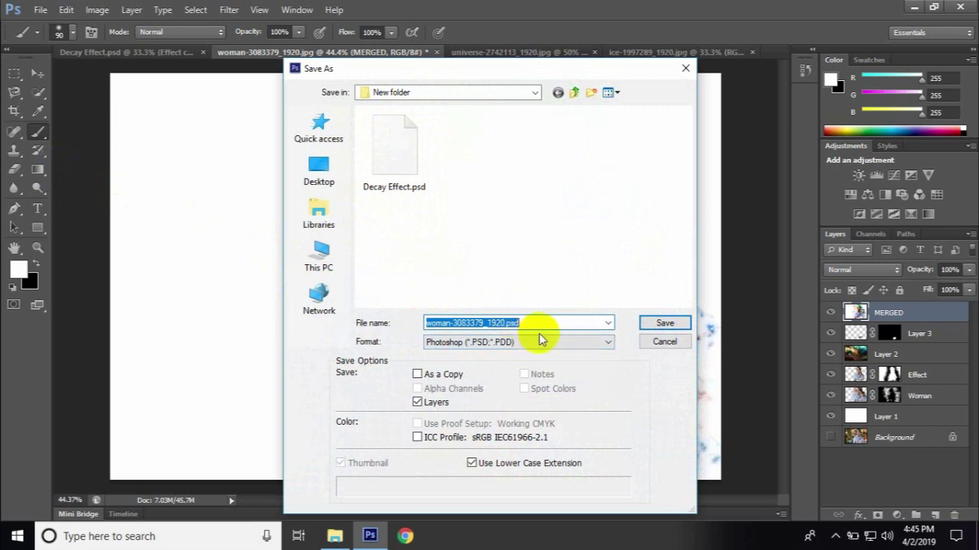
left_click(659, 345)
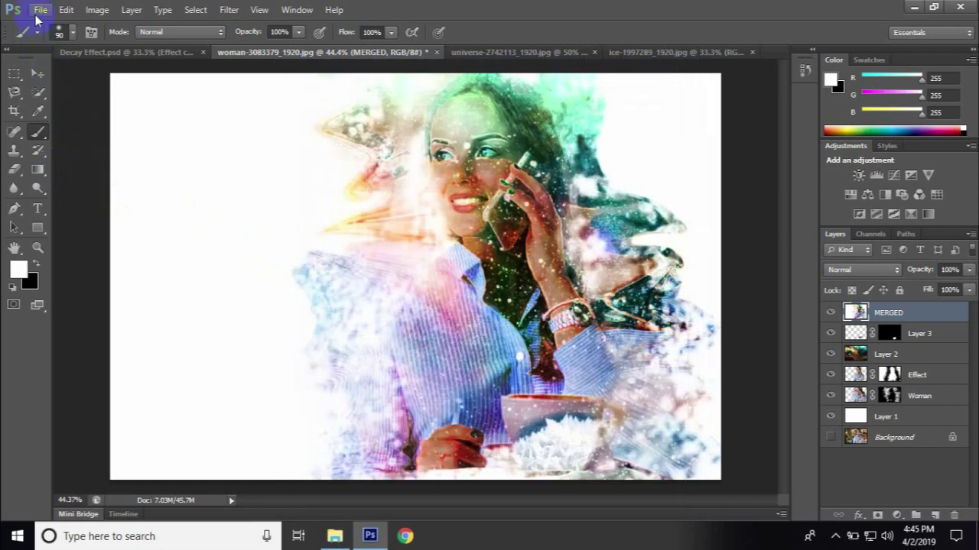
Save the image as JPEG woman-3083379_1920.jpg in New folder
left_click(40, 10)
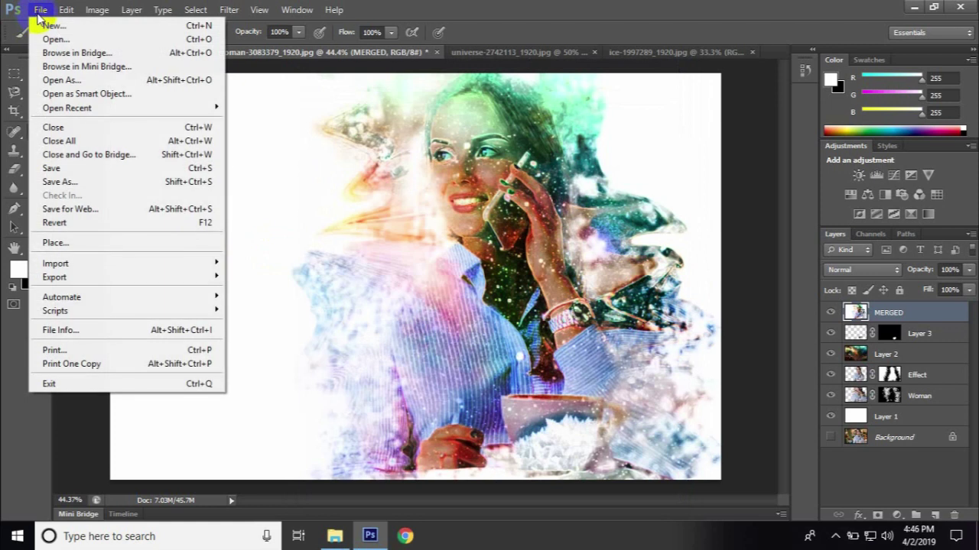
left_click(102, 184)
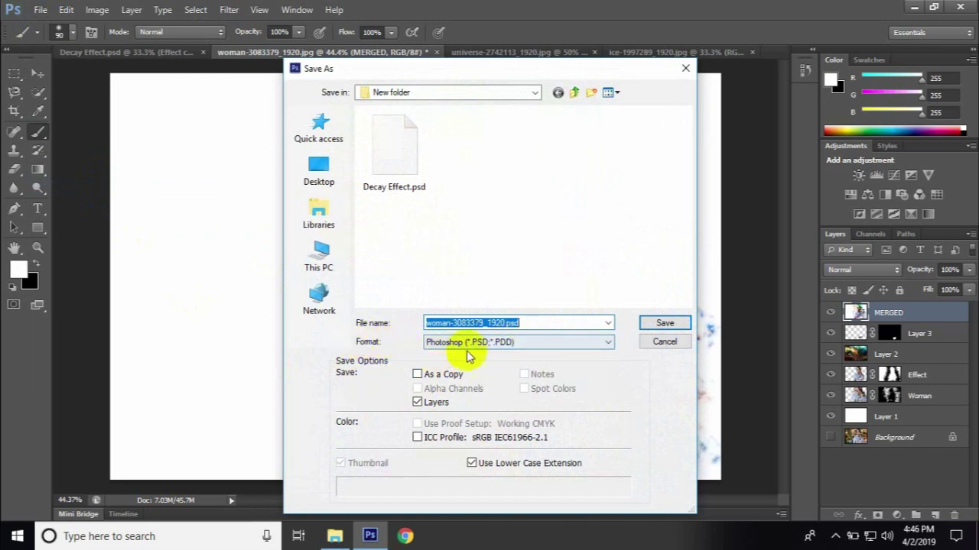
left_click(526, 342)
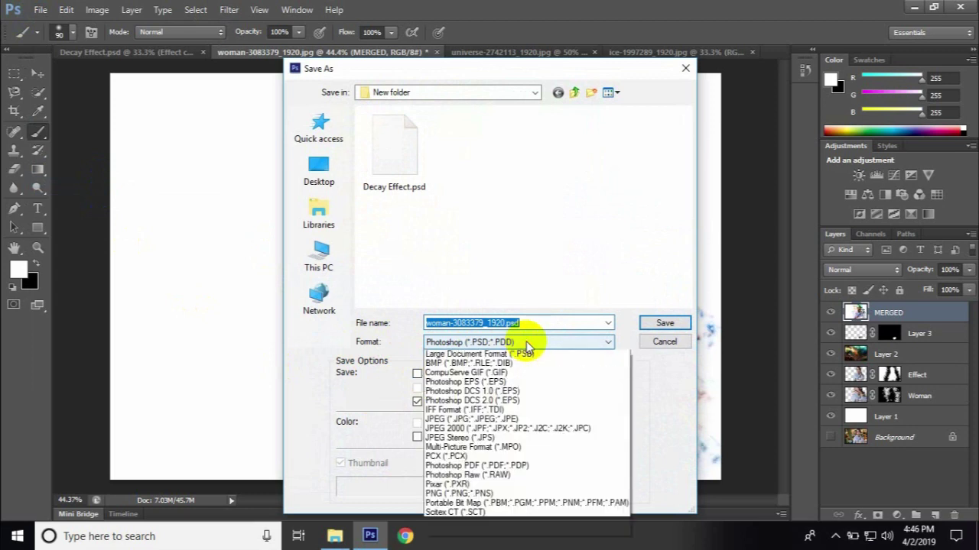
left_click(529, 431)
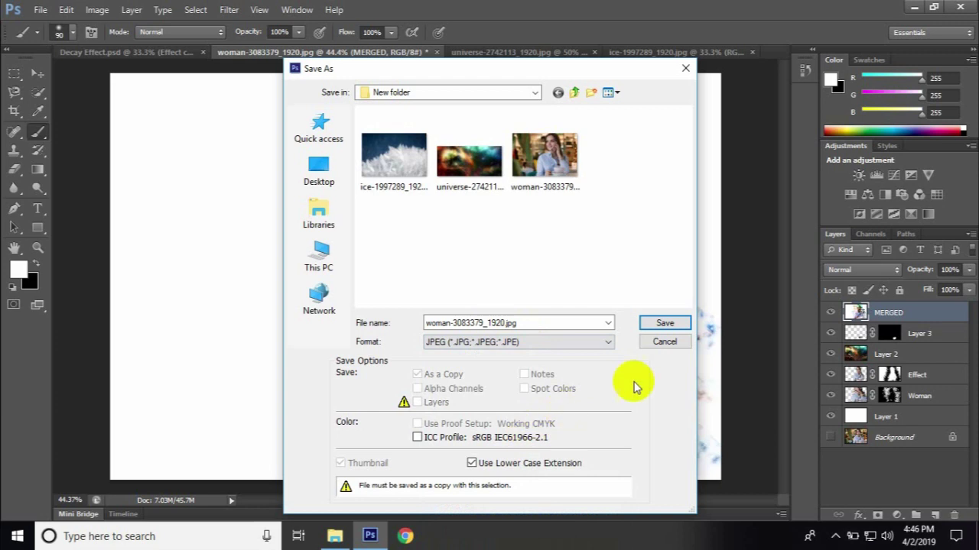
left_click(665, 325)
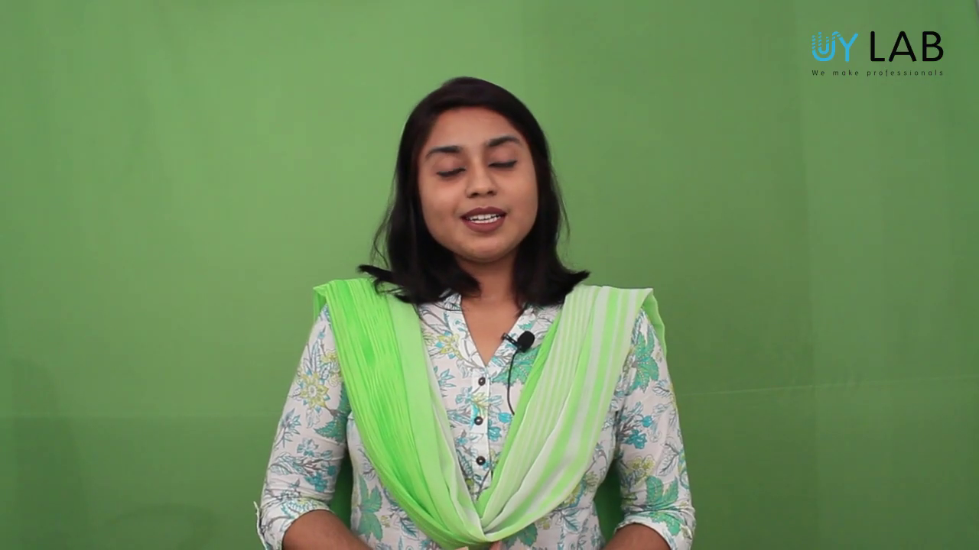